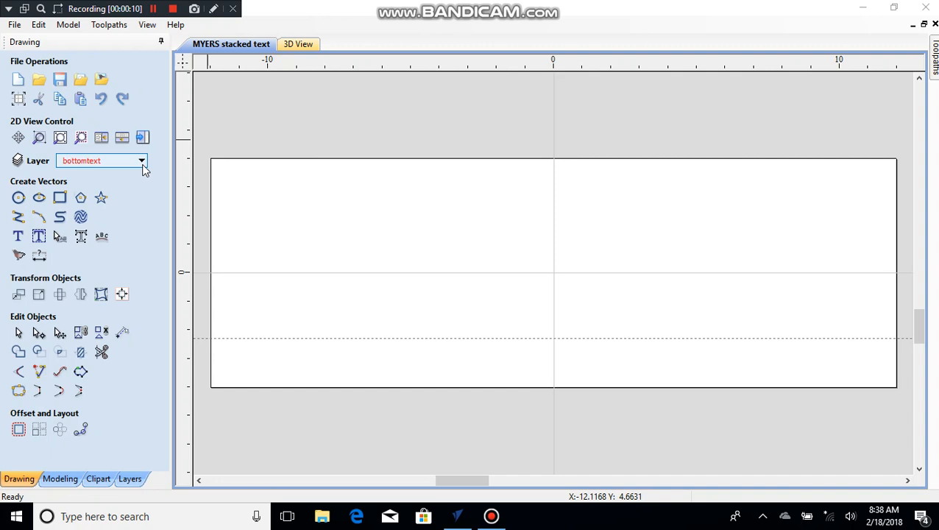
- Make the outside border and inner border layers visible
{"action": "left_click", "coordinate": [141, 162]}
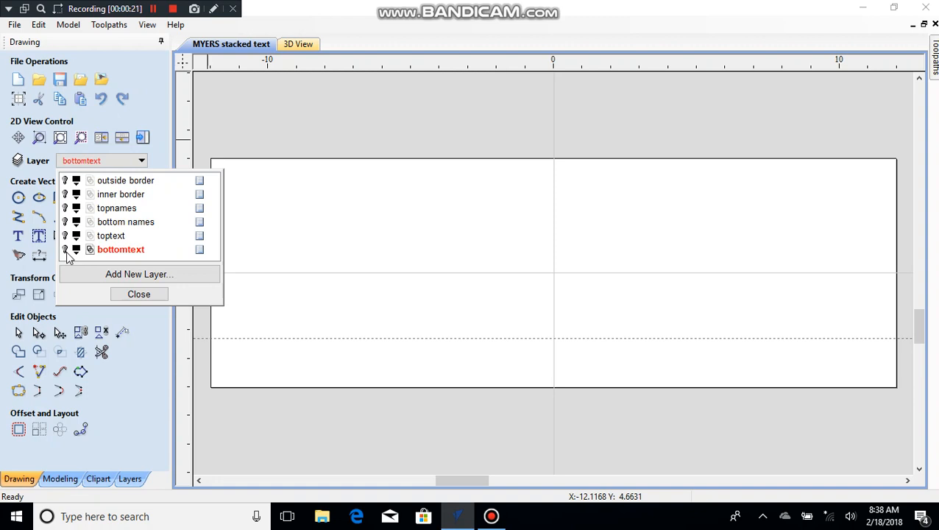
{"action": "left_click", "coordinate": [65, 181]}
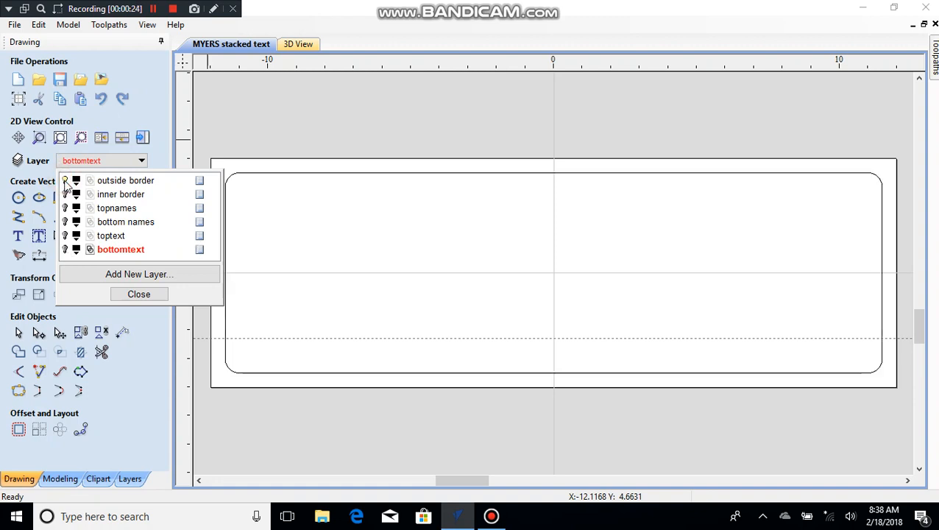
{"action": "left_click", "coordinate": [65, 194]}
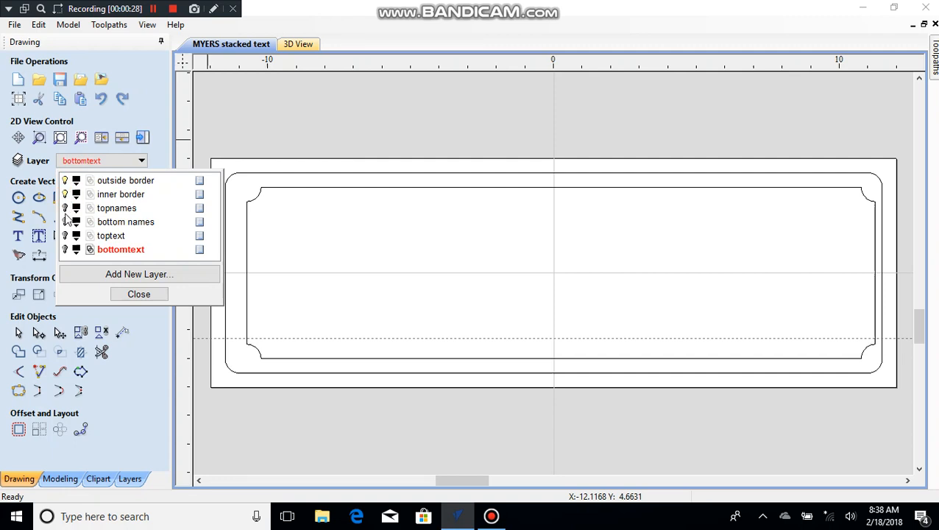
- Show the topnames and bottom names layers one at a time, then display toptext and bottomtext together to compare the lettering
{"action": "left_click", "coordinate": [65, 209]}
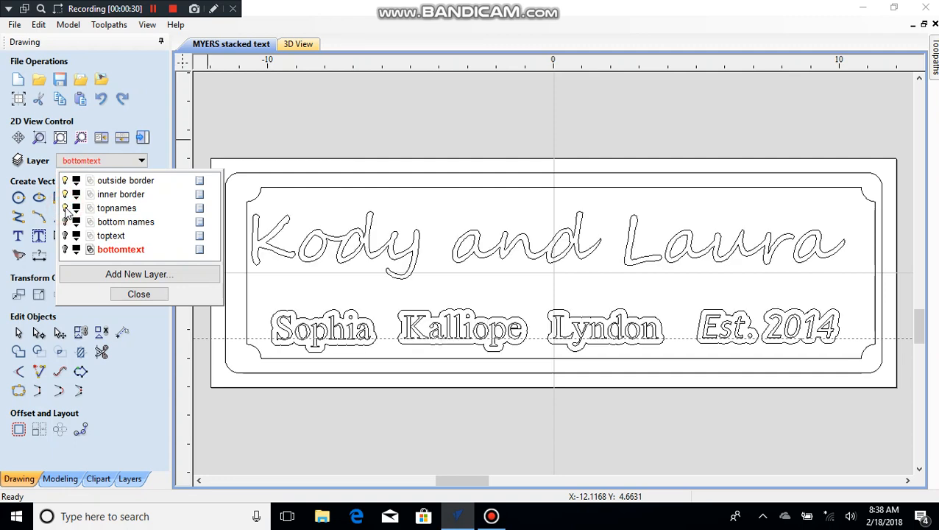
{"action": "left_click", "coordinate": [66, 209]}
{"action": "left_click", "coordinate": [65, 235]}
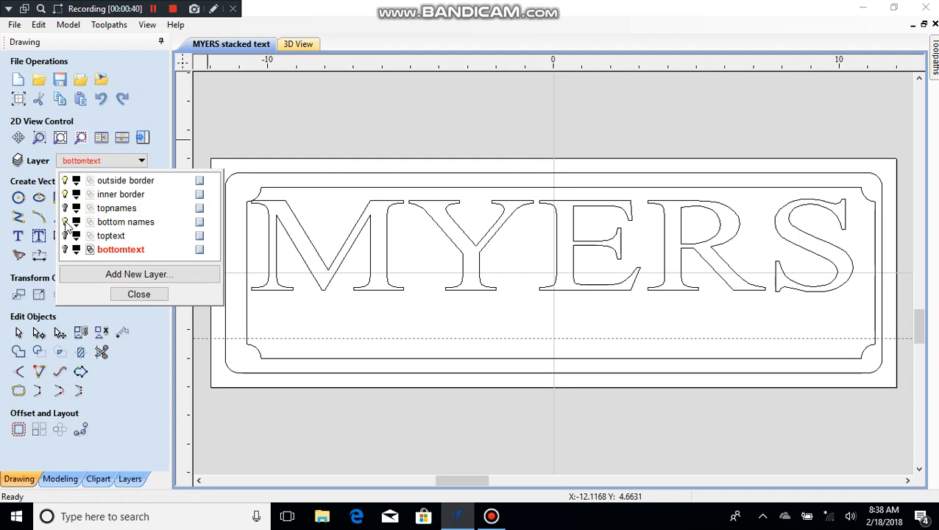
{"action": "left_click", "coordinate": [65, 236]}
{"action": "left_click", "coordinate": [65, 249]}
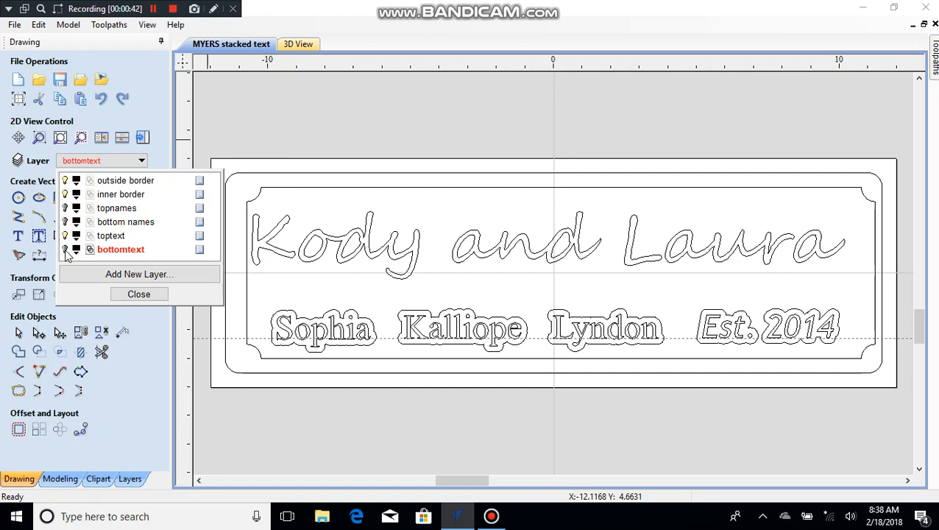
{"action": "left_click", "coordinate": [65, 250]}
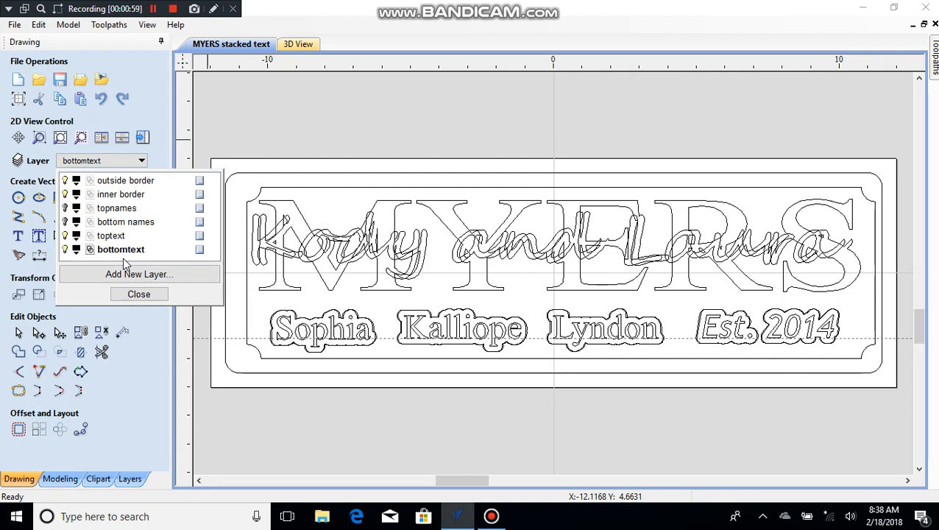
- View the topnames and bottom names layers overlaid with toptext and bottomtext hidden, then leave all four layers hidden
{"action": "left_click", "coordinate": [65, 250]}
{"action": "left_click", "coordinate": [65, 209]}
{"action": "left_click", "coordinate": [65, 223]}
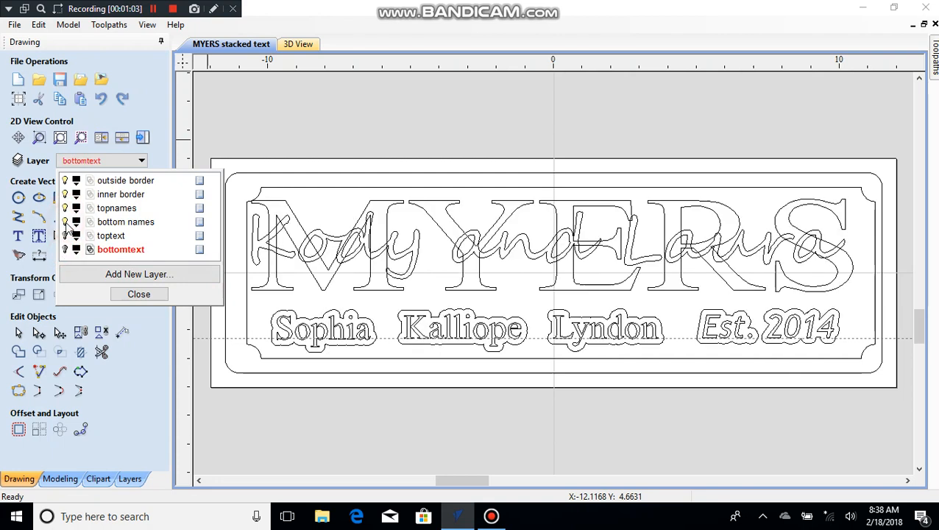
{"action": "left_click", "coordinate": [65, 211]}
{"action": "left_click", "coordinate": [64, 222]}
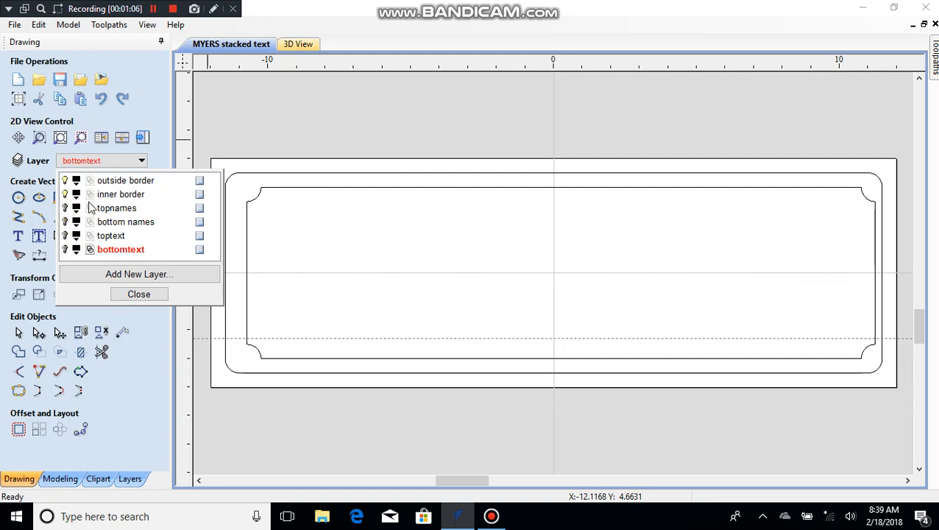
{"action": "left_click", "coordinate": [65, 208]}
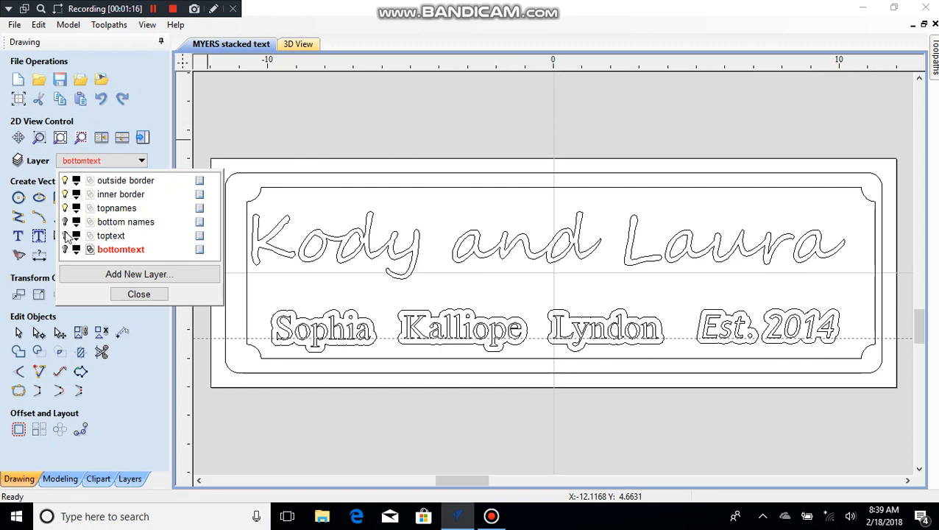
{"action": "left_click", "coordinate": [65, 208]}
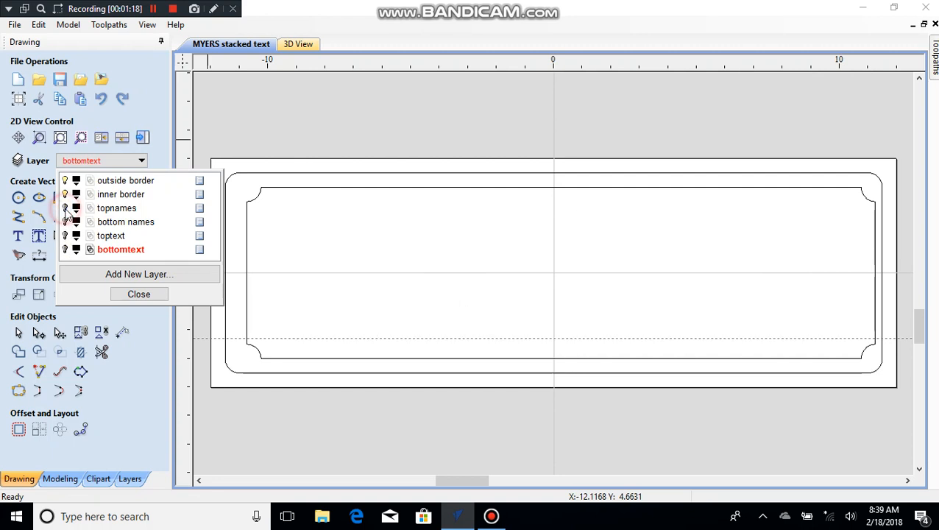
- Show the toptext and bottomtext layers and delete the large script names belonging to the toptext layer
{"action": "left_click", "coordinate": [65, 236]}
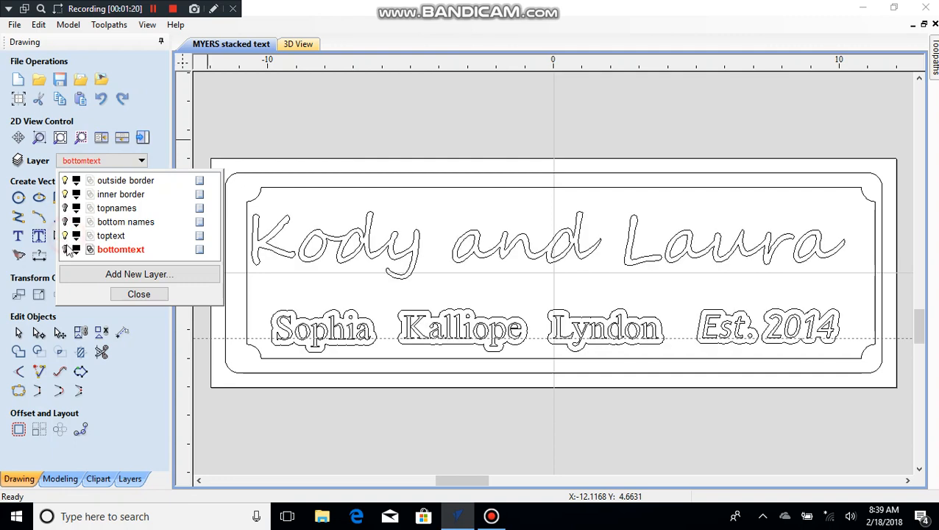
{"action": "left_click", "coordinate": [65, 250]}
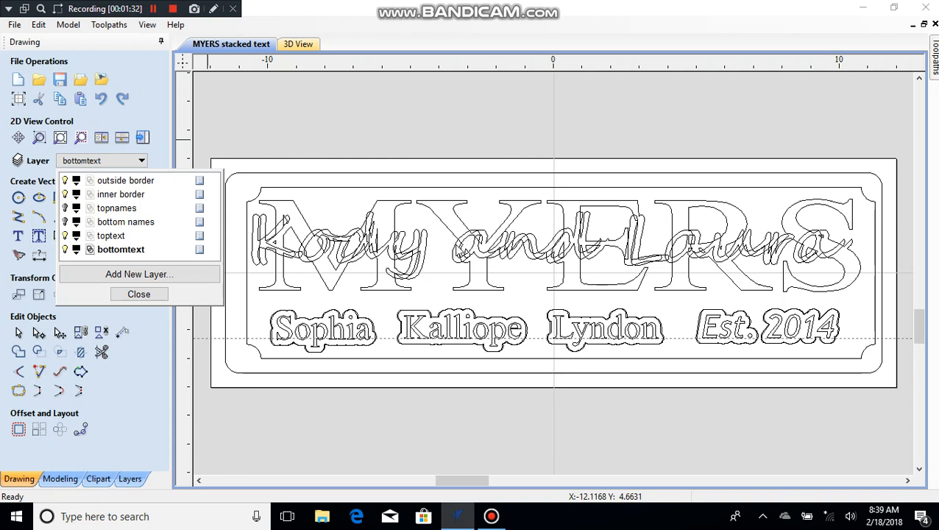
{"action": "left_click", "coordinate": [457, 248]}
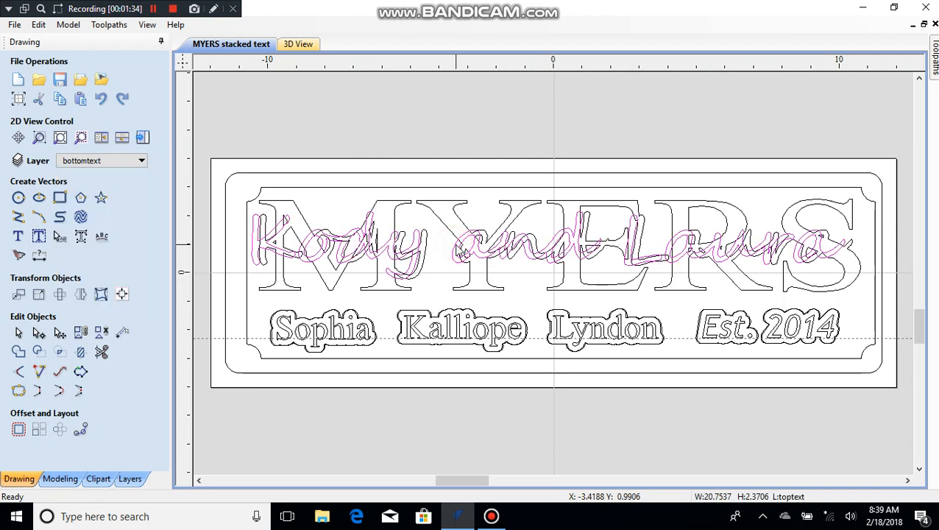
{"action": "key", "text": "Delete"}
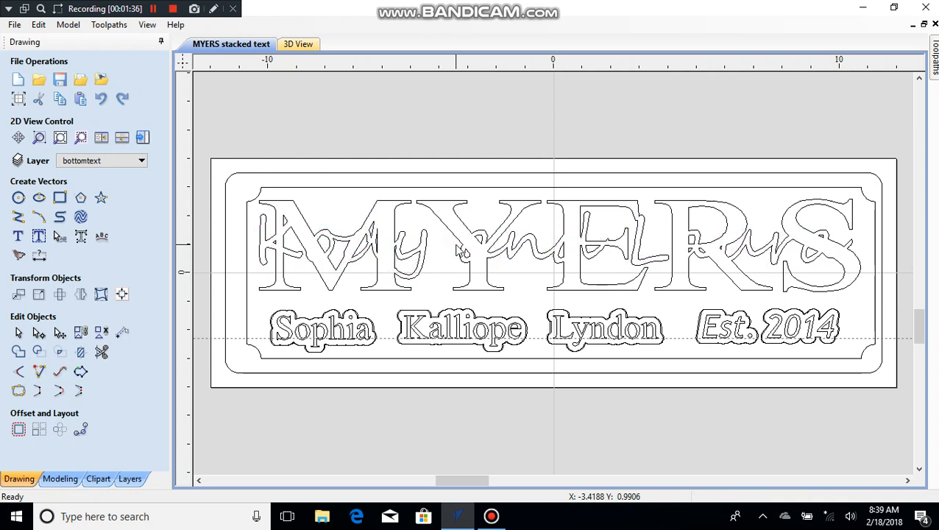
{"action": "left_click", "coordinate": [240, 272]}
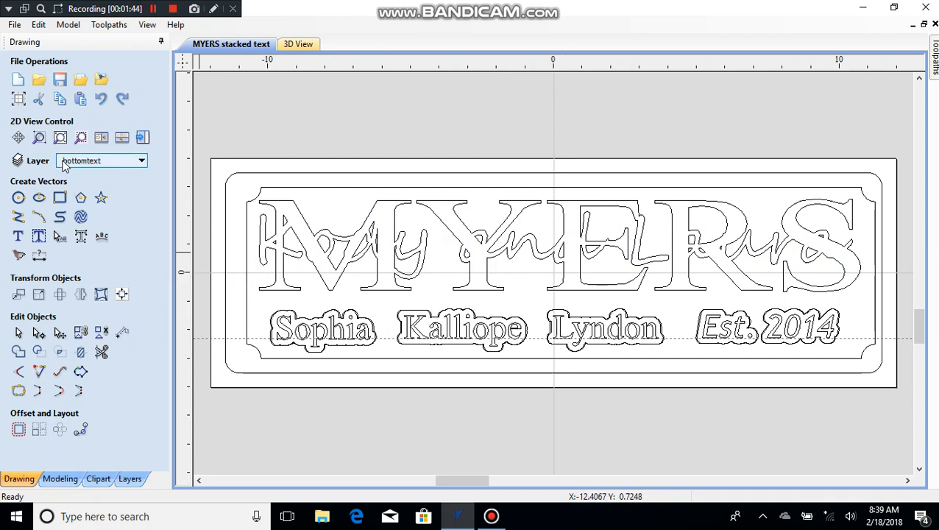
- Examine the outlines around the first small name up close, then return to the whole sign
{"action": "left_click", "coordinate": [39, 137]}
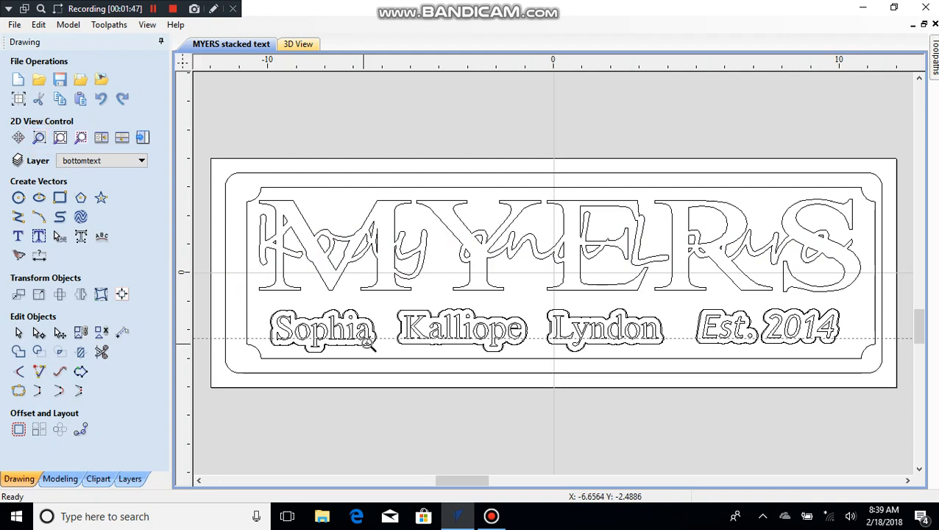
{"action": "left_click_drag", "start_coordinate": [372, 346], "coordinate": [308, 305]}
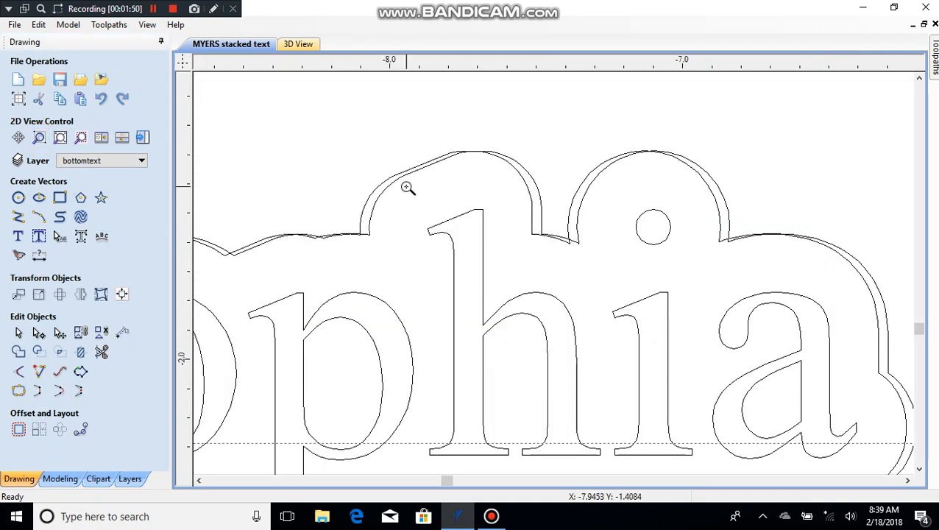
{"action": "left_click", "coordinate": [61, 139]}
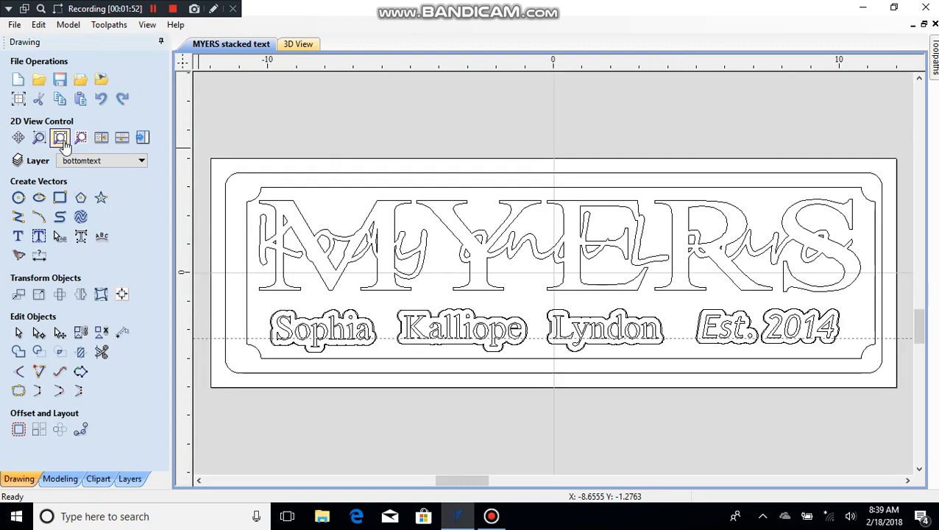
- Hide the toptext and bottomtext layers, leaving only the two border layers visible
{"action": "left_click", "coordinate": [142, 161]}
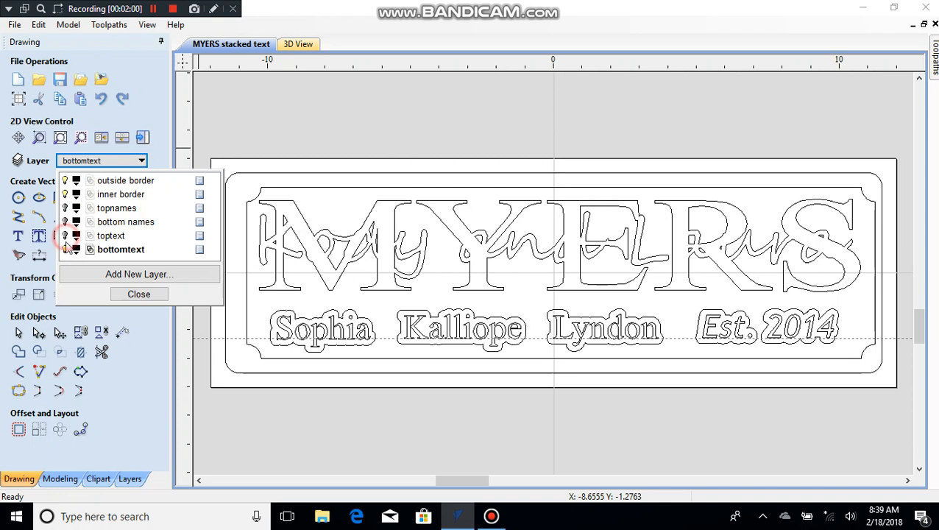
{"action": "left_click", "coordinate": [65, 249]}
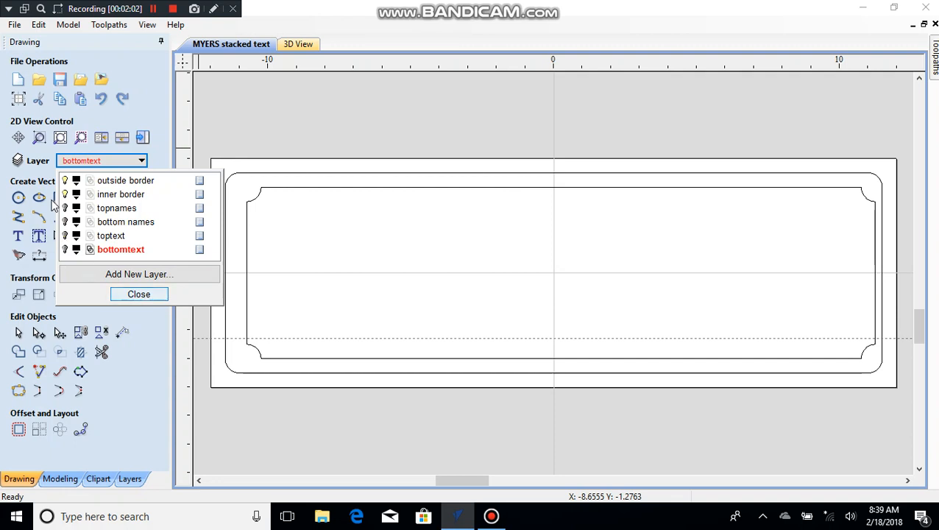
{"action": "left_click", "coordinate": [145, 294]}
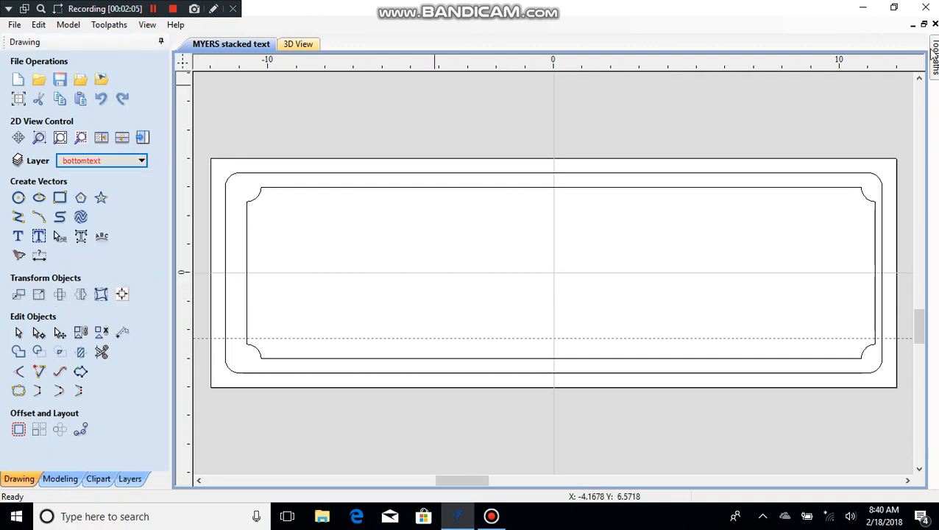
- Switch to the 3D view, keep the toolpath controls docked and open the toolpath preview
{"action": "mouse_move", "coordinate": [932, 56]}
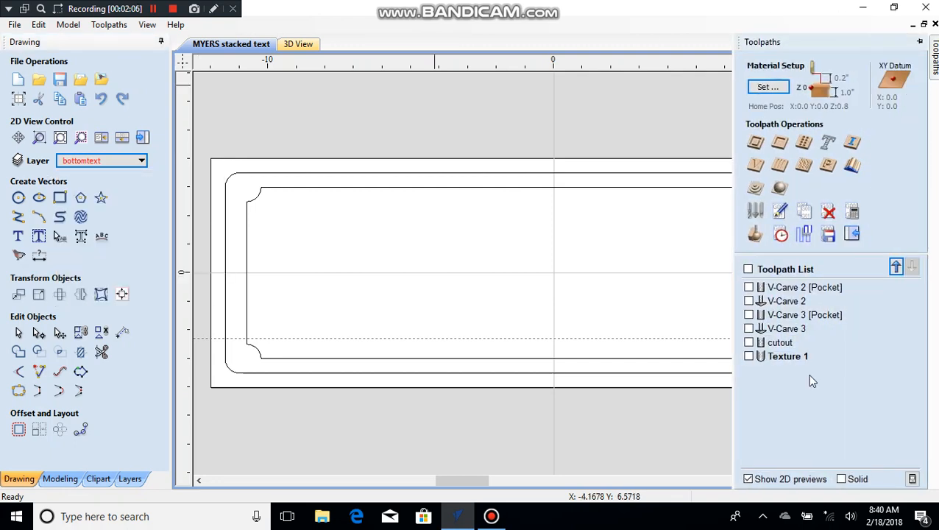
{"action": "left_click", "coordinate": [296, 45]}
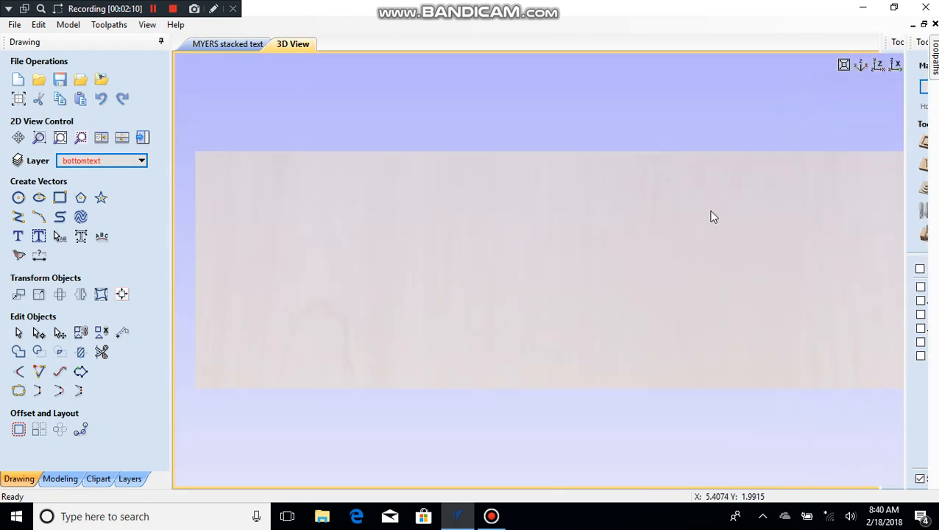
{"action": "mouse_move", "coordinate": [936, 81]}
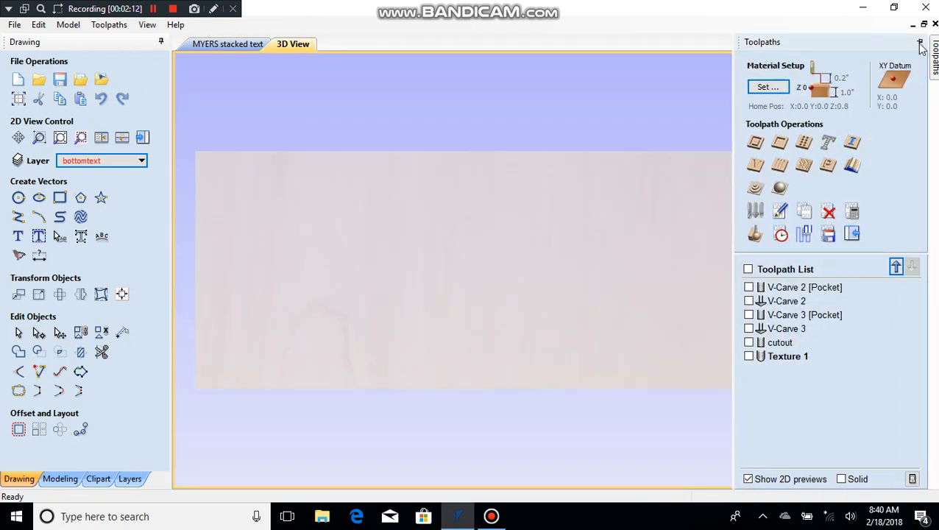
{"action": "left_click", "coordinate": [919, 43]}
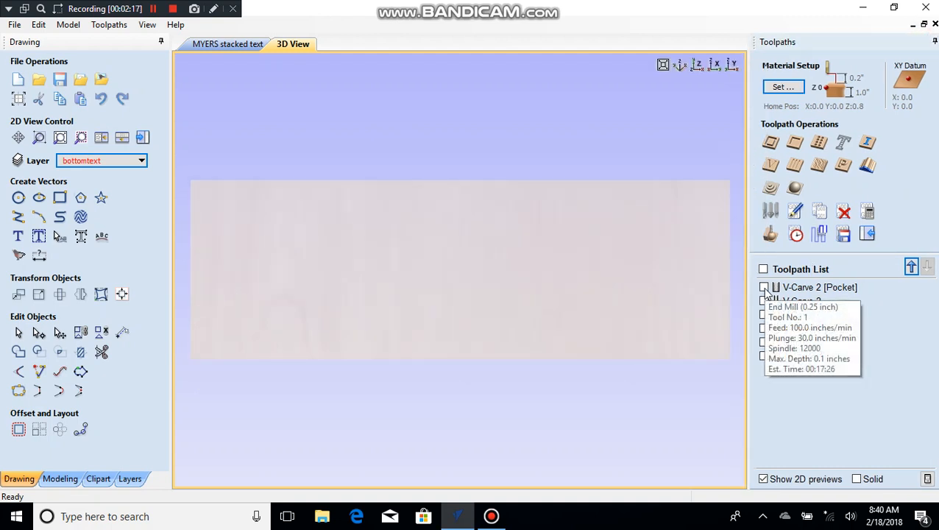
{"action": "left_click", "coordinate": [770, 234]}
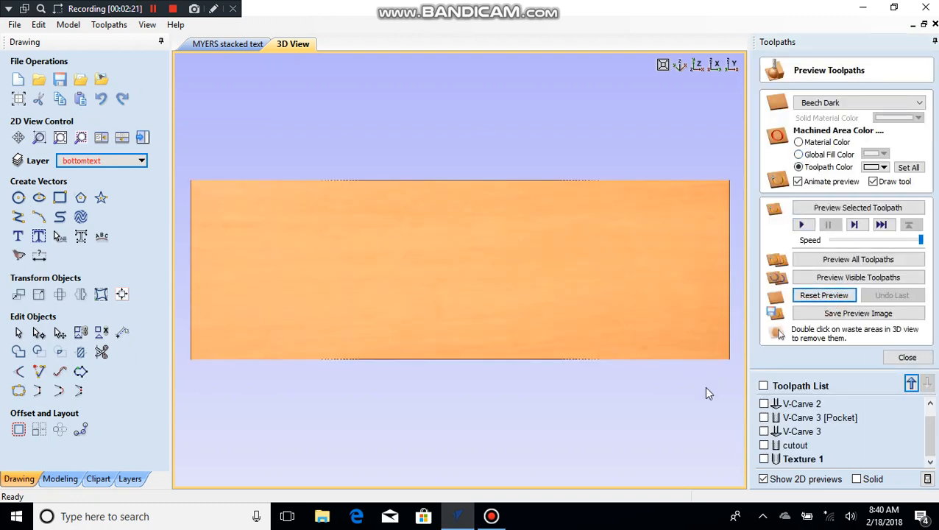
- Display the V-Carve 2 toolpath on the board, then show V-Carve 2 [Pocket] in its place
{"action": "left_click", "coordinate": [765, 404]}
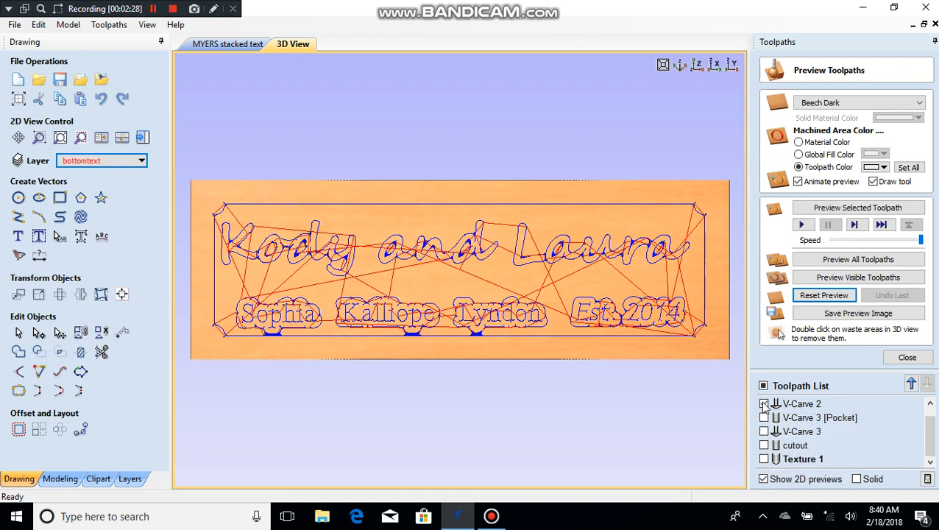
{"action": "left_click_drag", "start_coordinate": [929, 421], "coordinate": [922, 410]}
{"action": "left_click", "coordinate": [764, 424]}
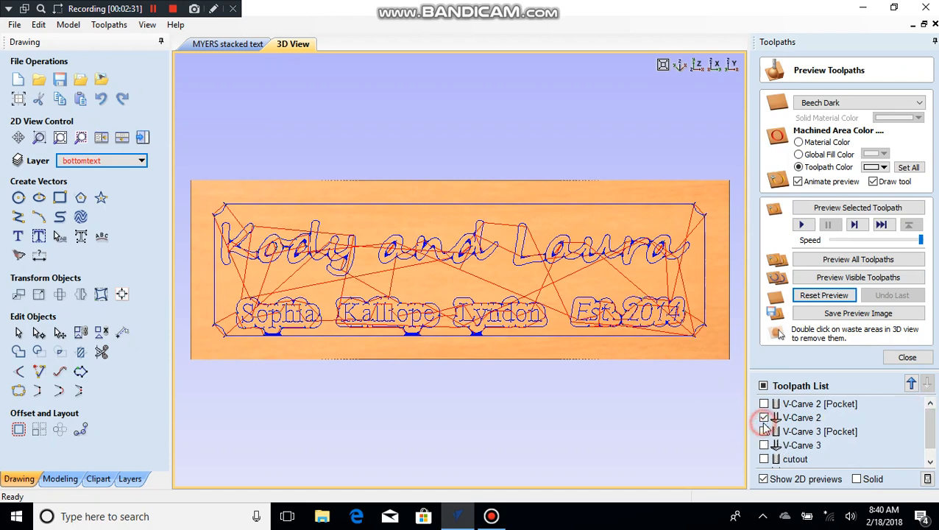
{"action": "left_click", "coordinate": [764, 404]}
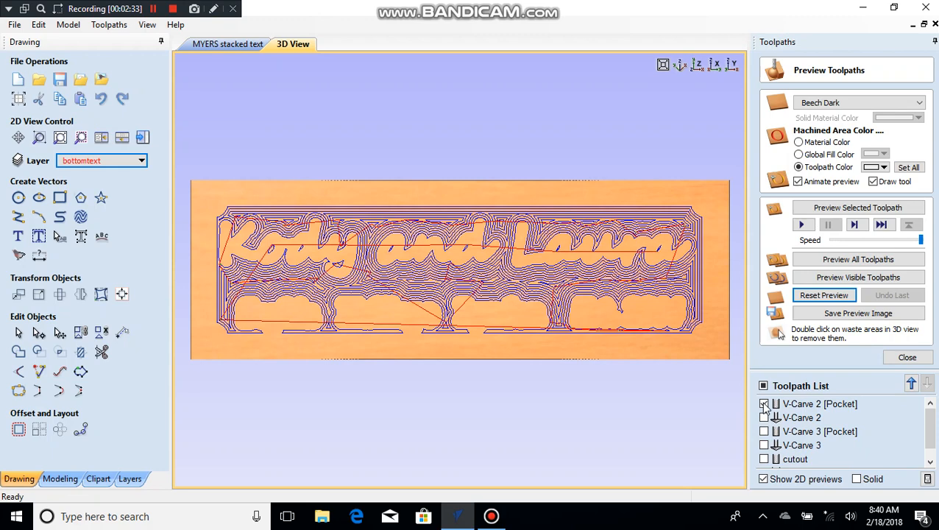
- Rename the V-Carve 2 [Pocket] toolpath to "toproughing" and hide its display on the board
{"action": "right_click", "coordinate": [806, 407]}
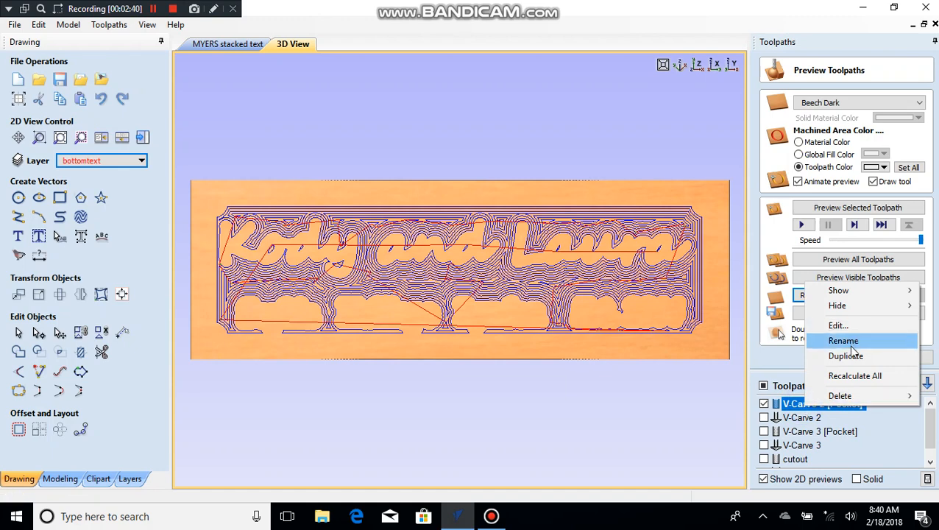
{"action": "left_click", "coordinate": [851, 347]}
{"action": "type", "text": "to"}
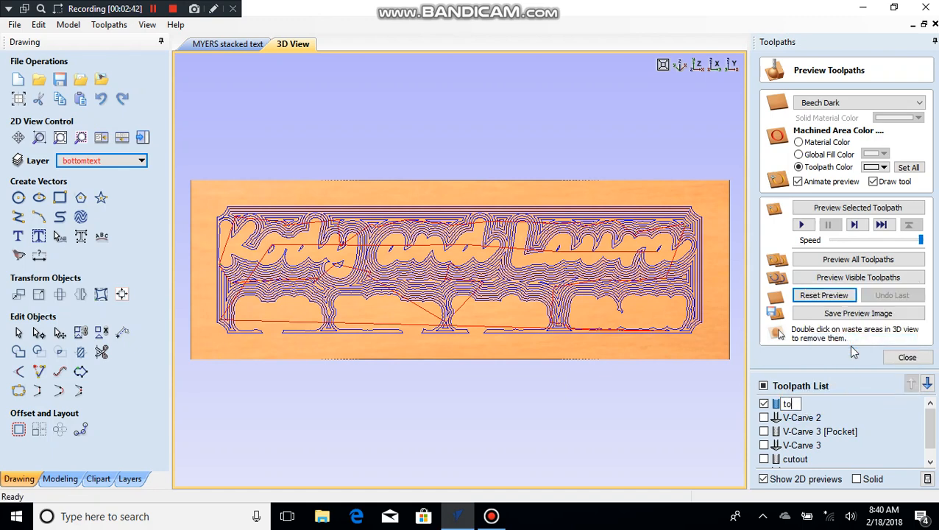
{"action": "type", "text": "proughin"}
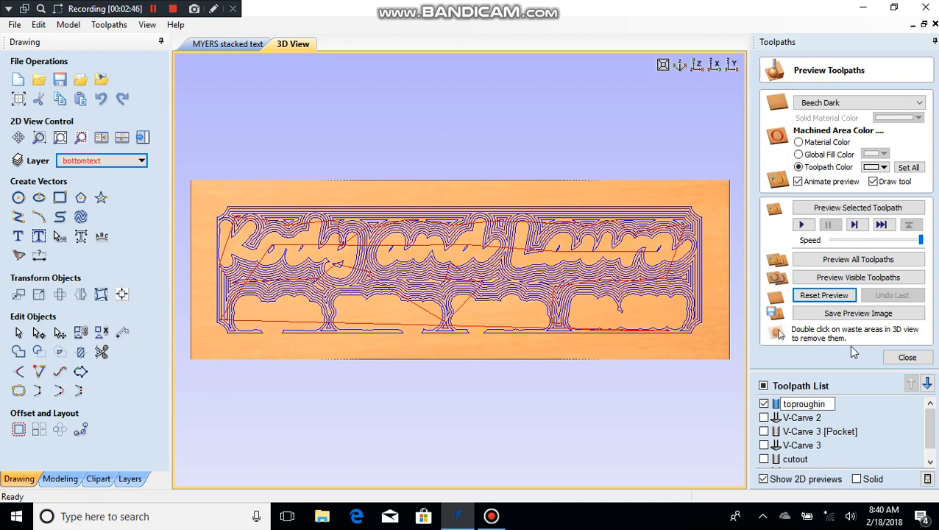
{"action": "type", "text": "g"}
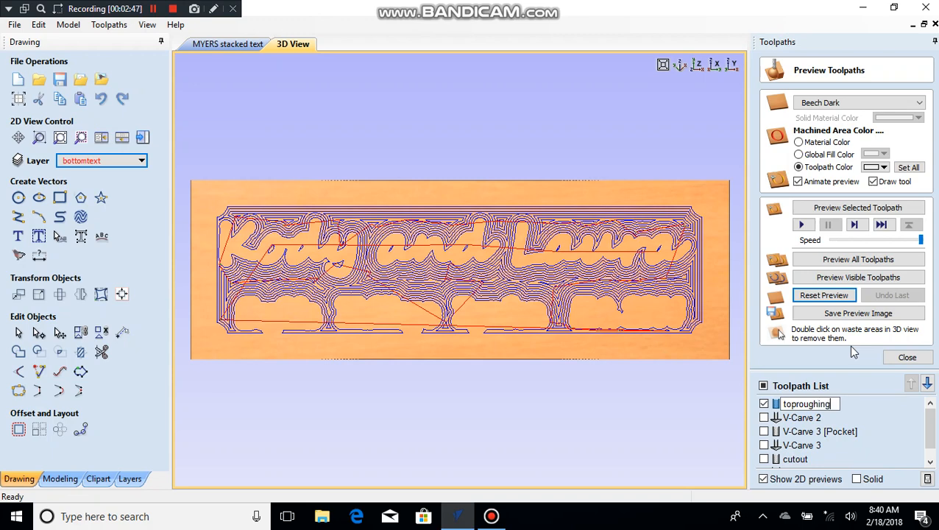
{"action": "left_click", "coordinate": [764, 405]}
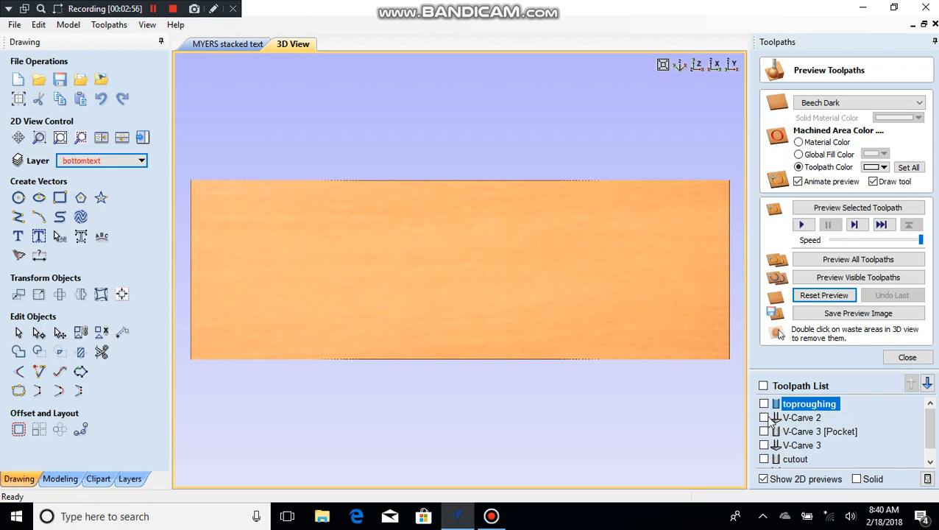
- Display the V-Carve 2 toolpath on the board, rename it to "topfinish" and hide it again
{"action": "left_click", "coordinate": [764, 418]}
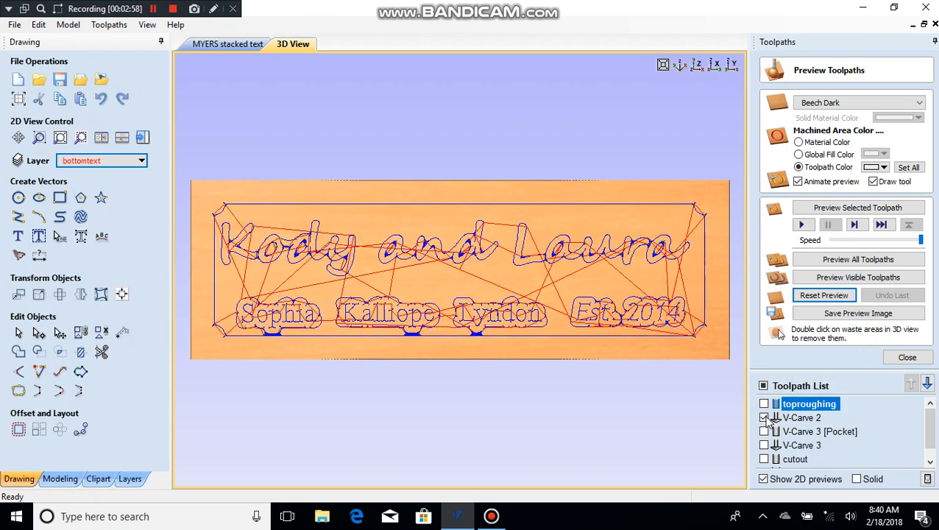
{"action": "left_click", "coordinate": [798, 418]}
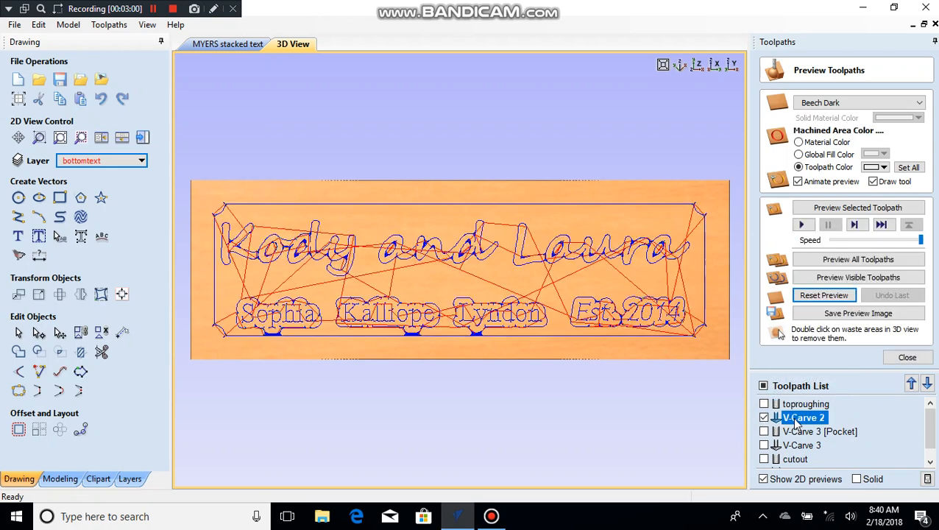
{"action": "right_click", "coordinate": [795, 421]}
{"action": "left_click", "coordinate": [845, 354]}
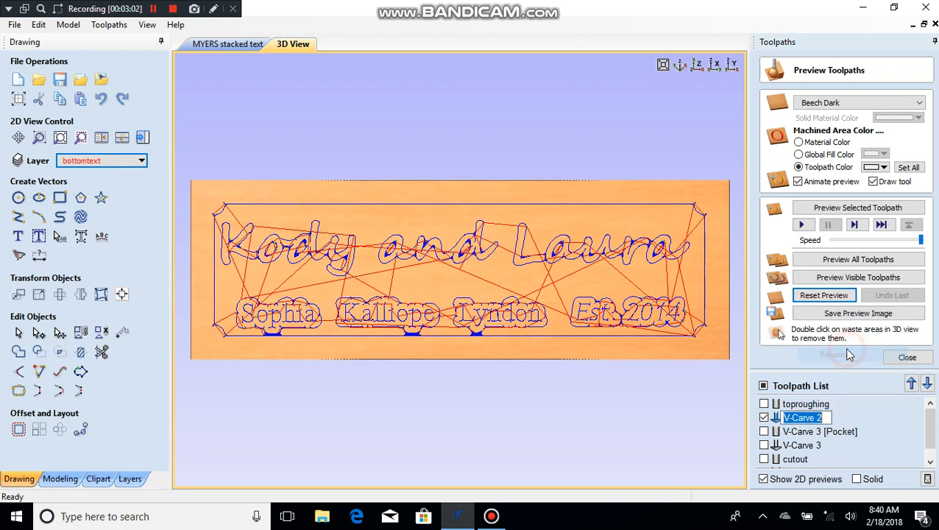
{"action": "type", "text": "top"}
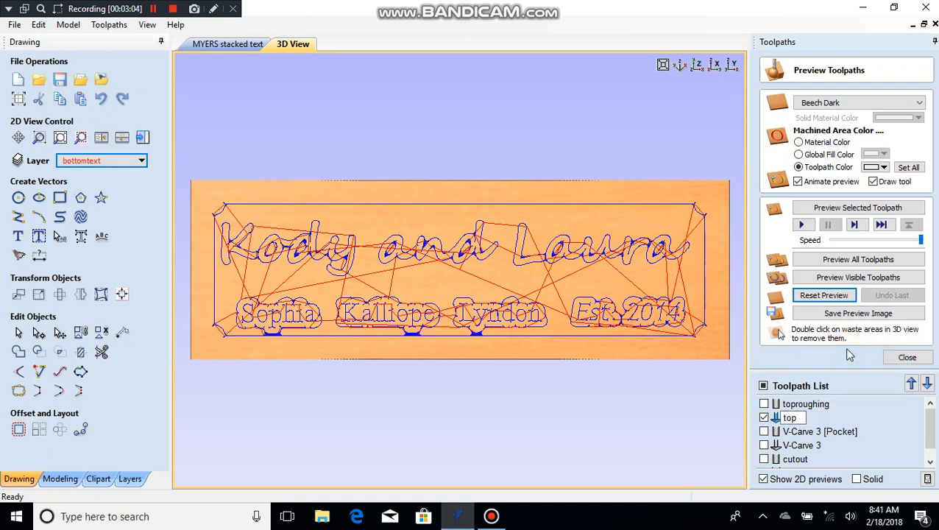
{"action": "type", "text": "finish"}
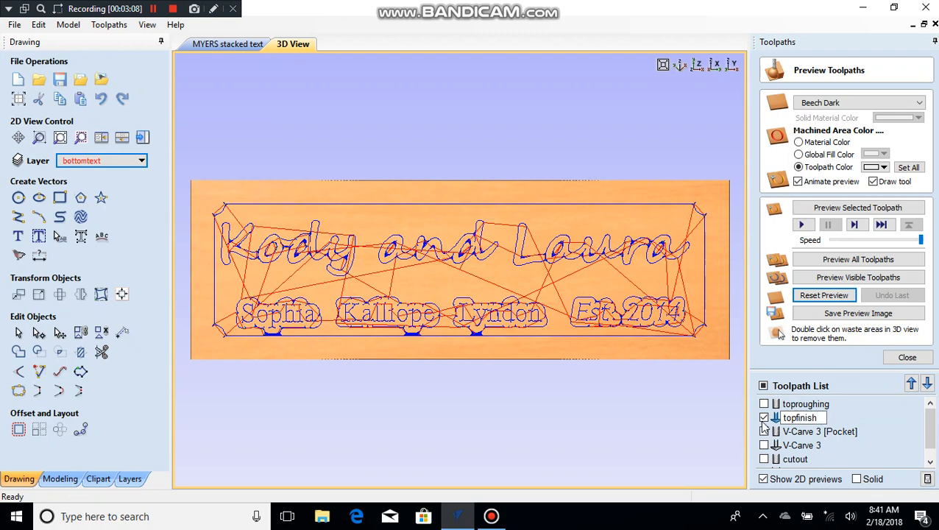
{"action": "left_click", "coordinate": [764, 418]}
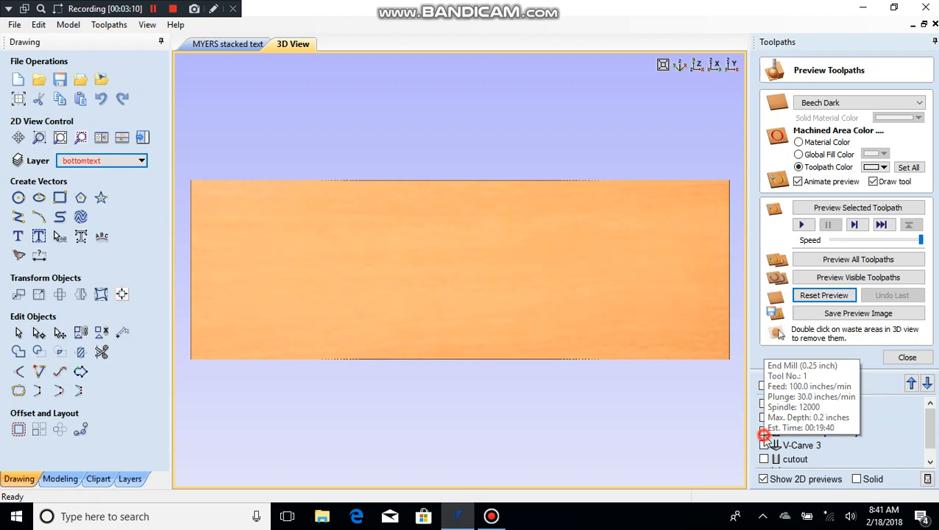
- Show the V-Carve 3 [Pocket] toolpath, rename it to "bottomroughing" and hide its display on the board
{"action": "left_click", "coordinate": [764, 432]}
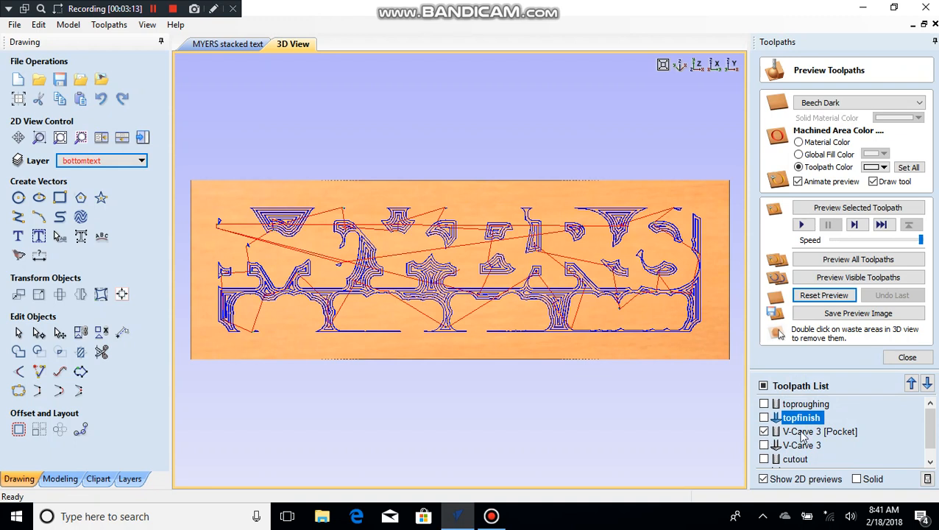
{"action": "right_click", "coordinate": [801, 432]}
{"action": "left_click", "coordinate": [839, 367]}
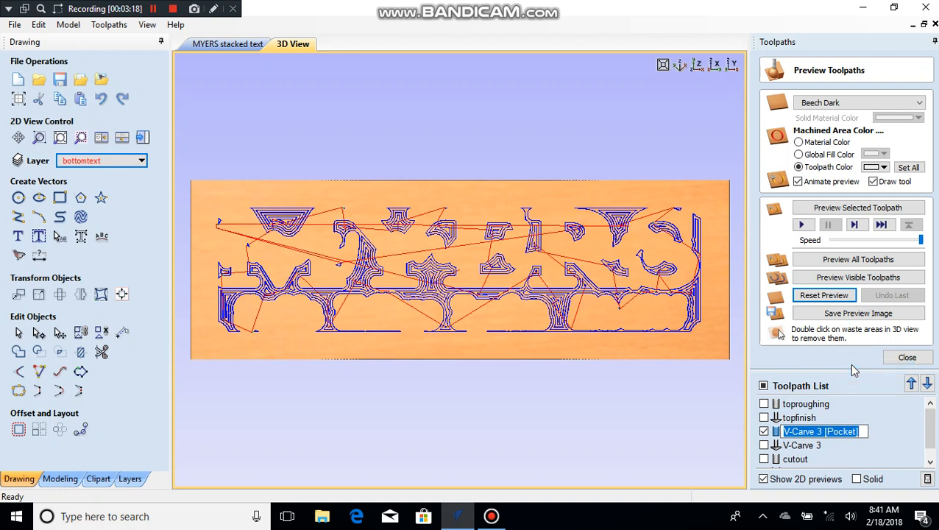
{"action": "type", "text": "bottom"}
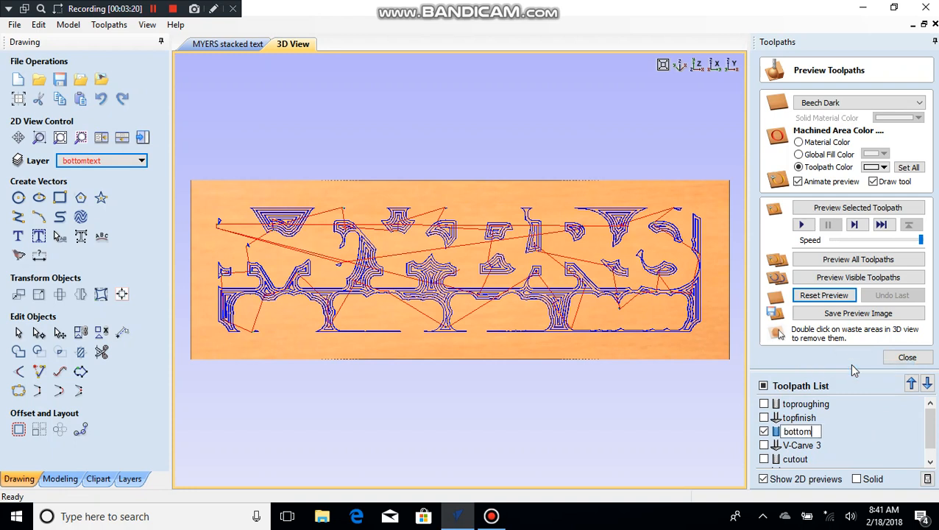
{"action": "type", "text": "roughing"}
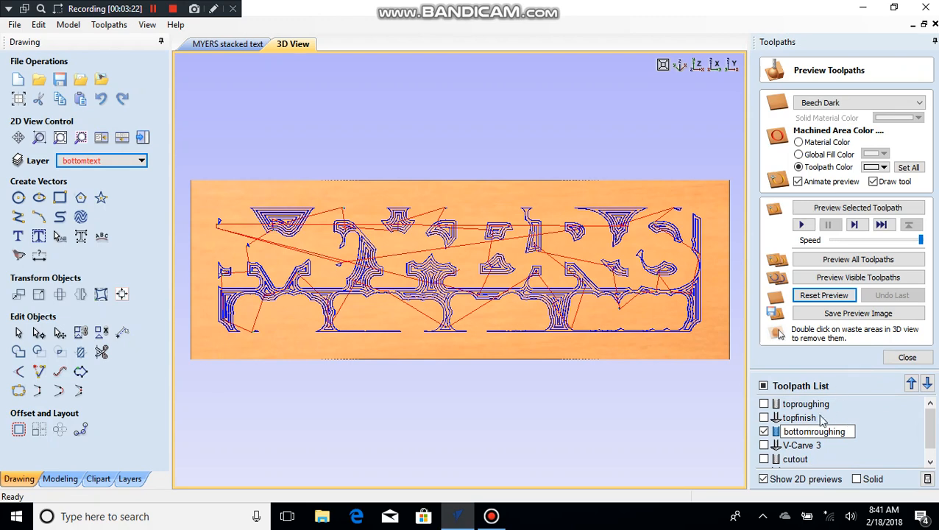
{"action": "left_click", "coordinate": [764, 431]}
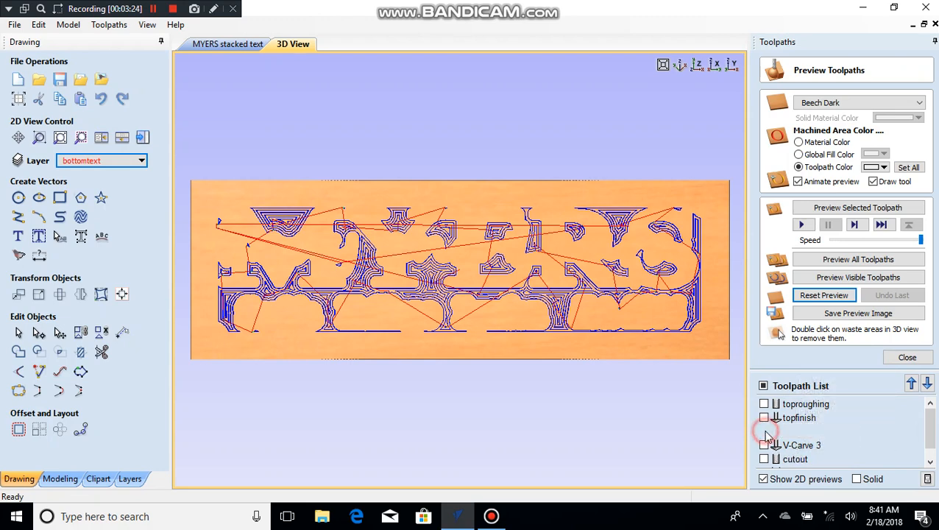
- Display the V-Carve 3 toolpath on the board and dismiss the drive reconnection notification
{"action": "left_click", "coordinate": [764, 446]}
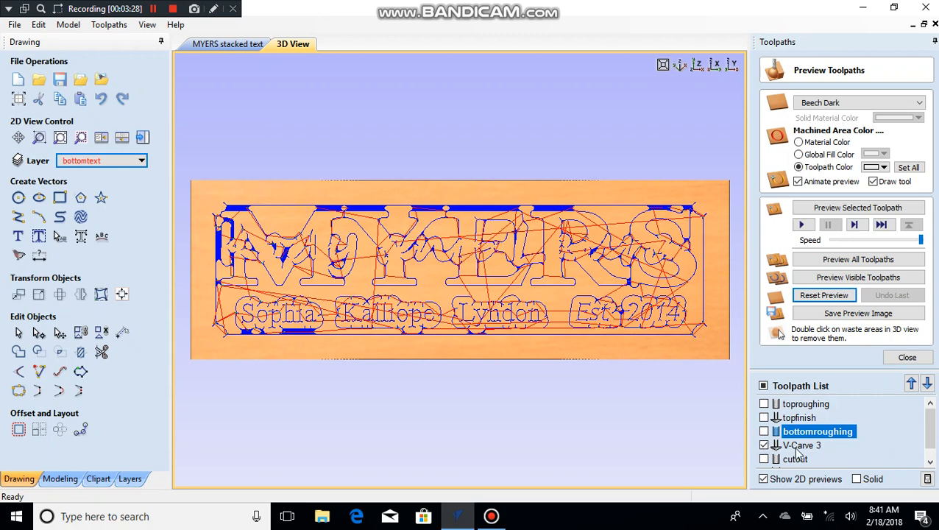
{"action": "right_click", "coordinate": [798, 449]}
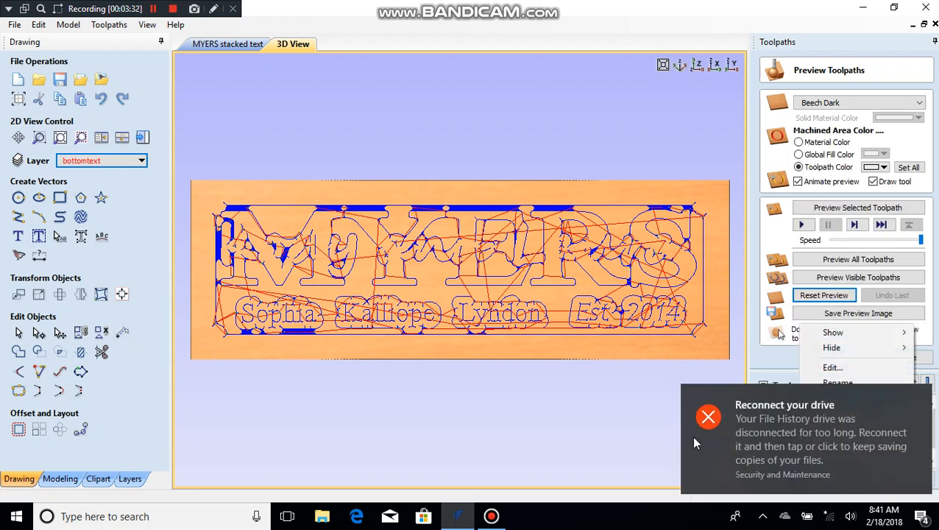
{"action": "left_click", "coordinate": [598, 428]}
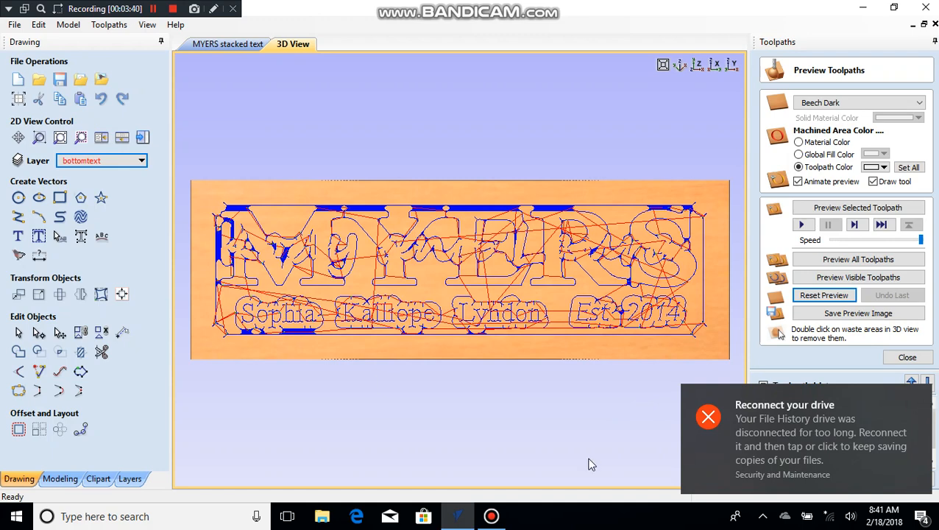
{"action": "left_click", "coordinate": [708, 419]}
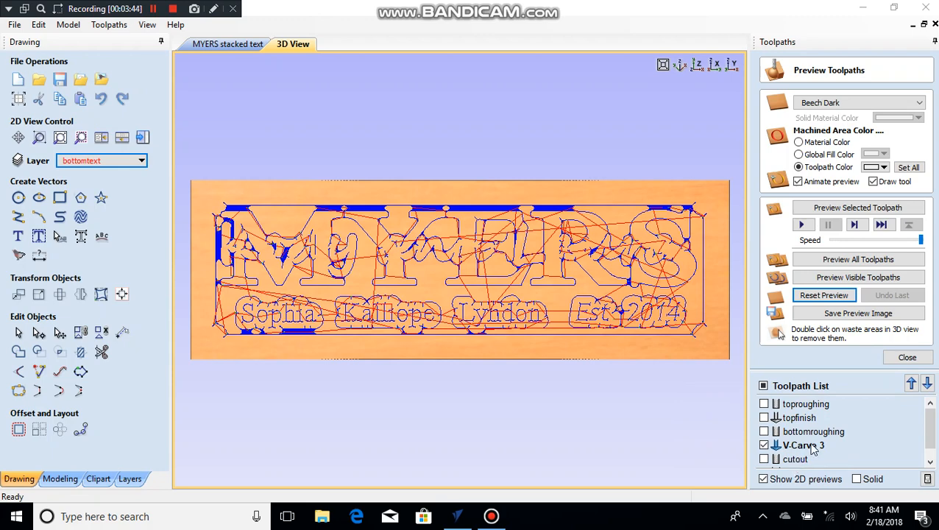
- Rename the V-Carve 3 toolpath to "bottomfinish" and close the repeated File History drive message
{"action": "left_click", "coordinate": [810, 446]}
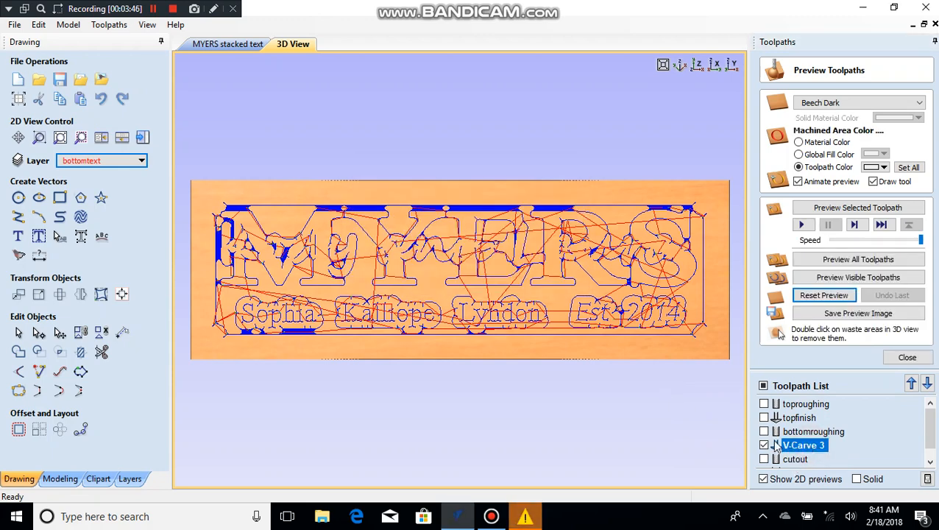
{"action": "mouse_move", "coordinate": [784, 446]}
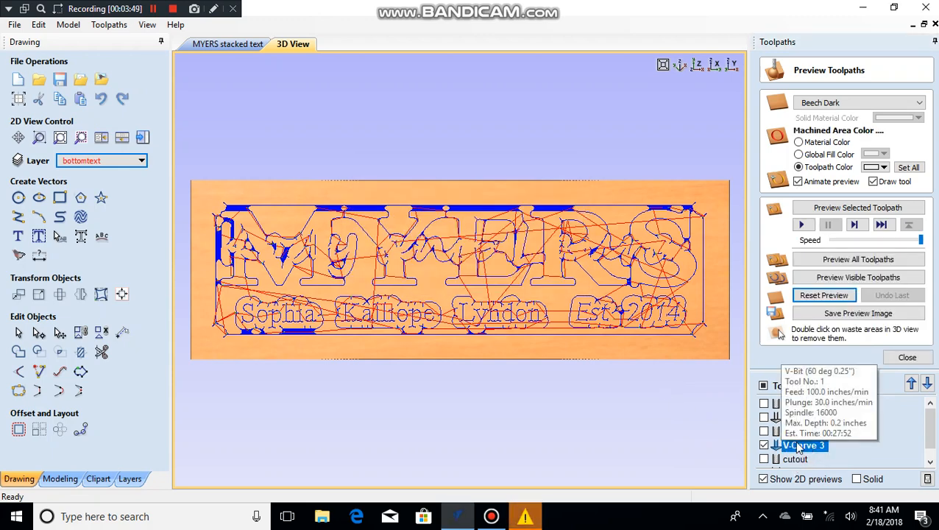
{"action": "right_click", "coordinate": [799, 448]}
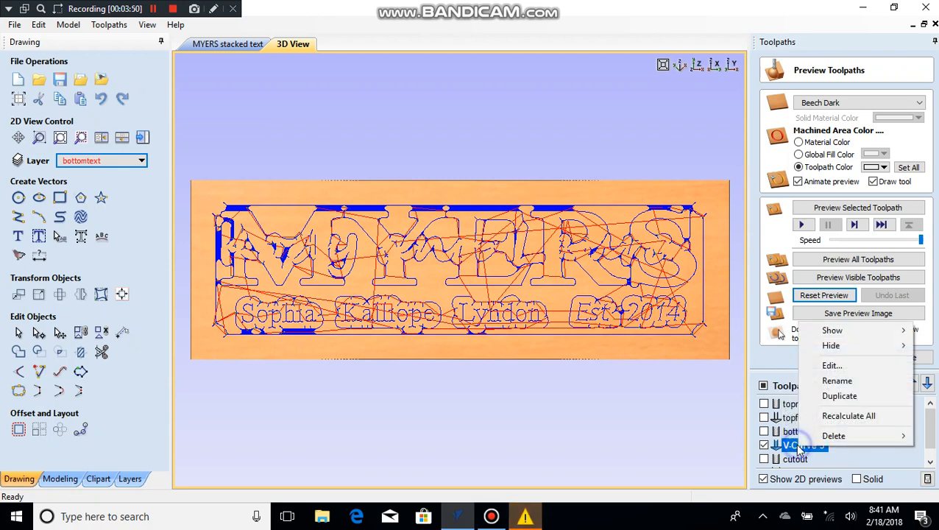
{"action": "left_click", "coordinate": [839, 382]}
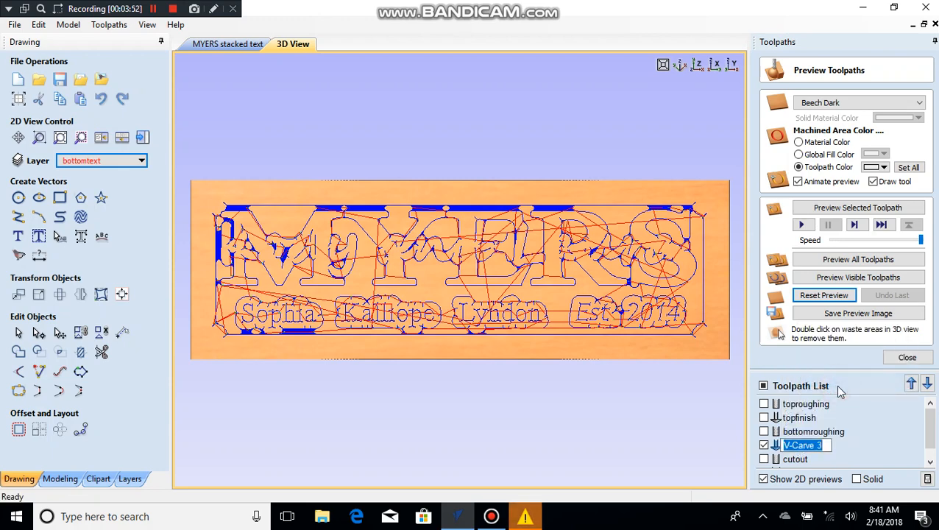
{"action": "type", "text": "bottom"}
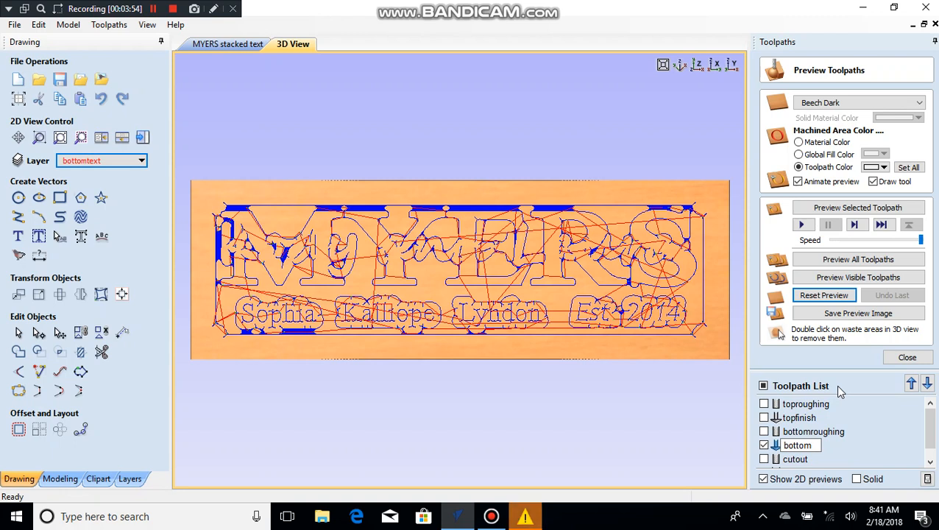
{"action": "type", "text": "finish"}
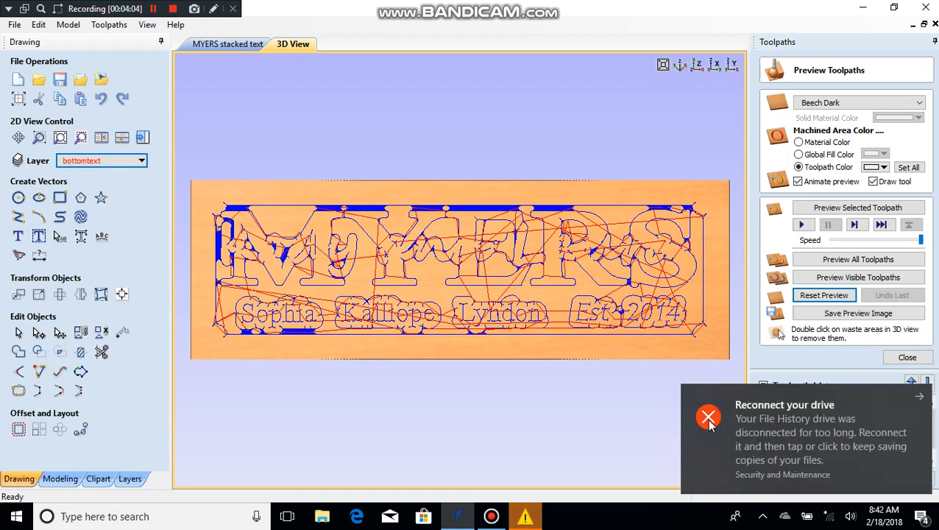
{"action": "left_click", "coordinate": [709, 425]}
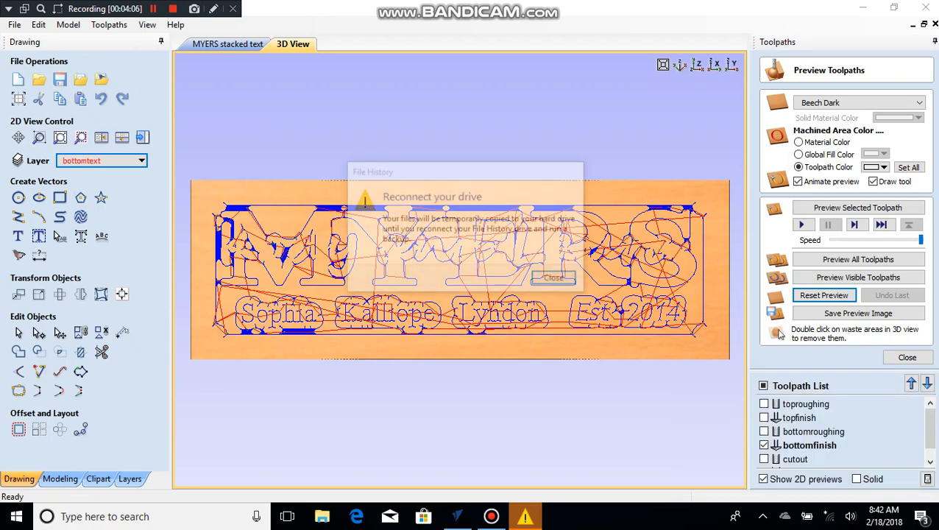
{"action": "left_click", "coordinate": [556, 280]}
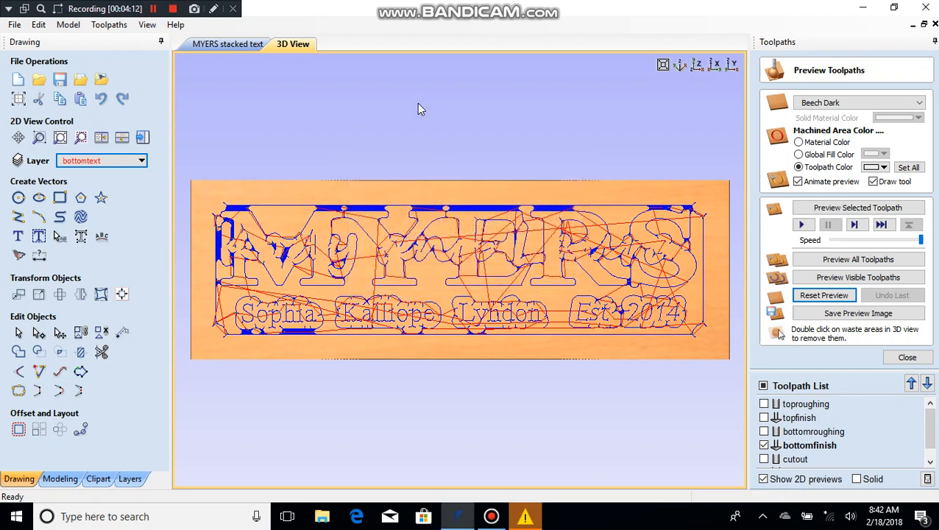
- Show the cutout toolpath on the board in place of bottomfinish, dismissing the drive notification
{"action": "left_click", "coordinate": [764, 459]}
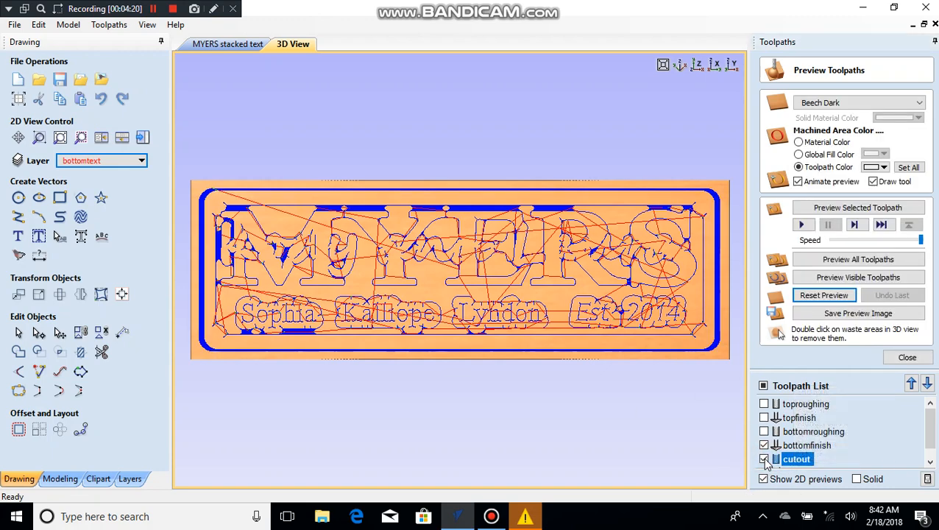
{"action": "left_click", "coordinate": [764, 445]}
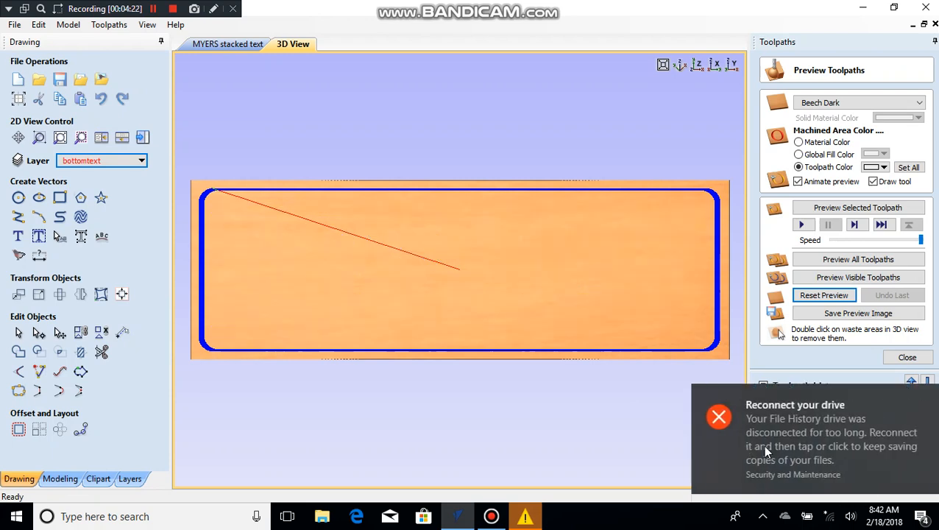
{"action": "left_click", "coordinate": [926, 397]}
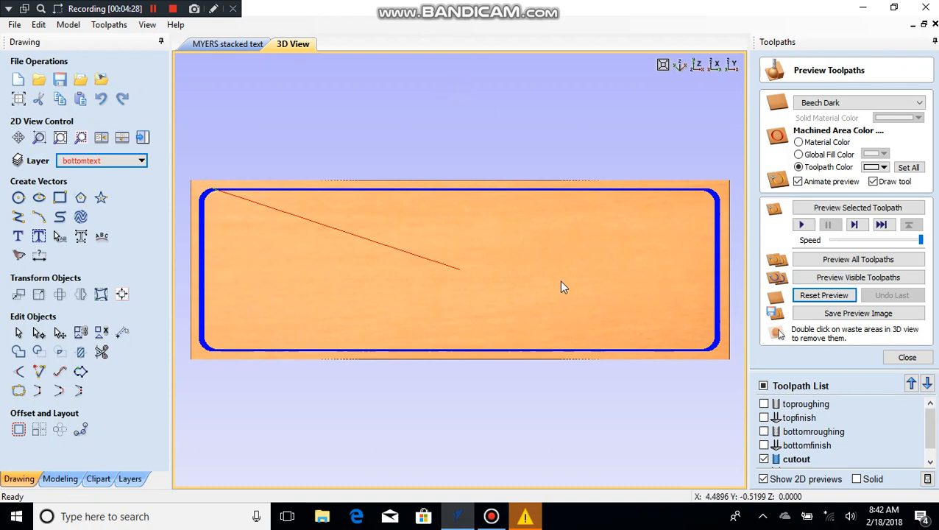
{"action": "left_click", "coordinate": [765, 459]}
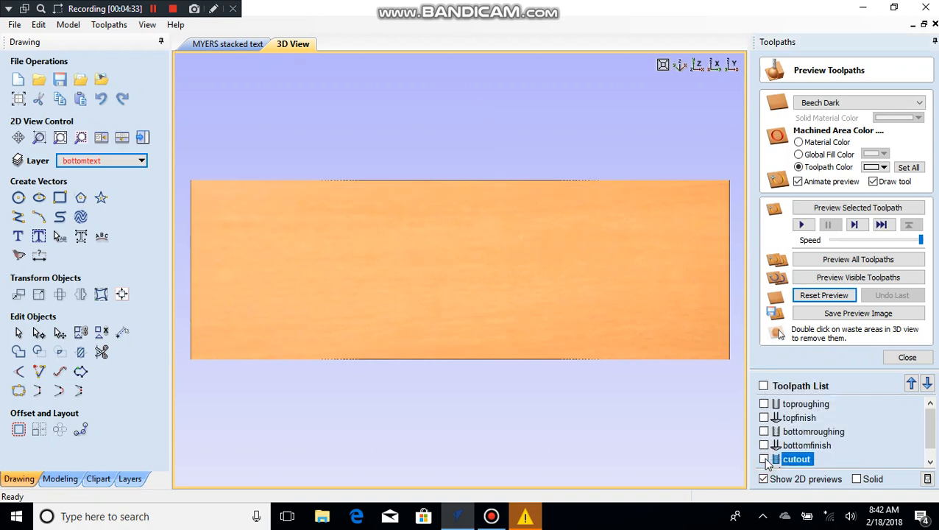
{"action": "left_click", "coordinate": [930, 458]}
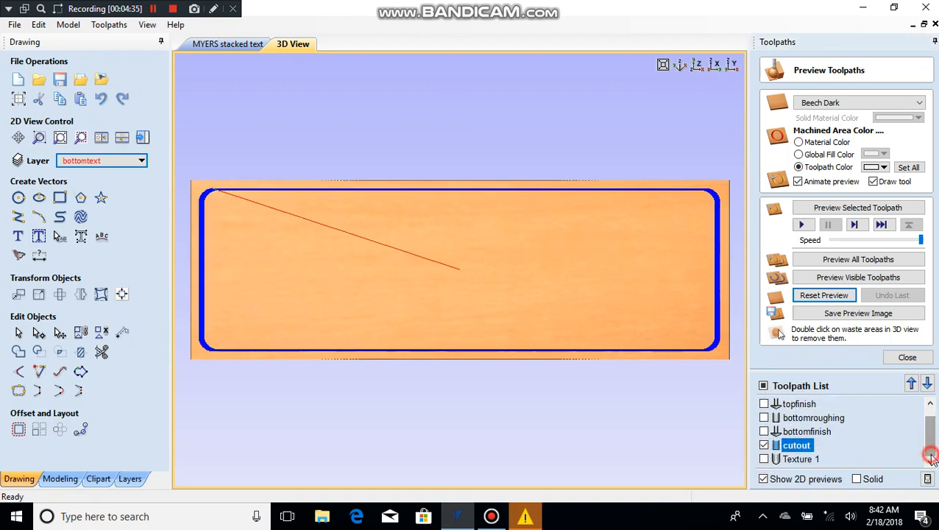
- Return to the 2D drawing and make the bottomtext and toptext layers visible
{"action": "left_click", "coordinate": [230, 44]}
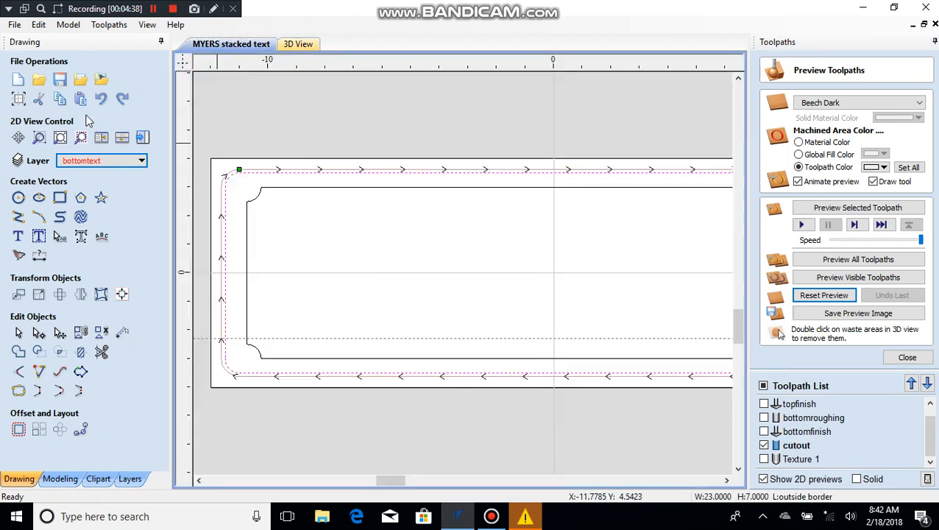
{"action": "left_click", "coordinate": [141, 161]}
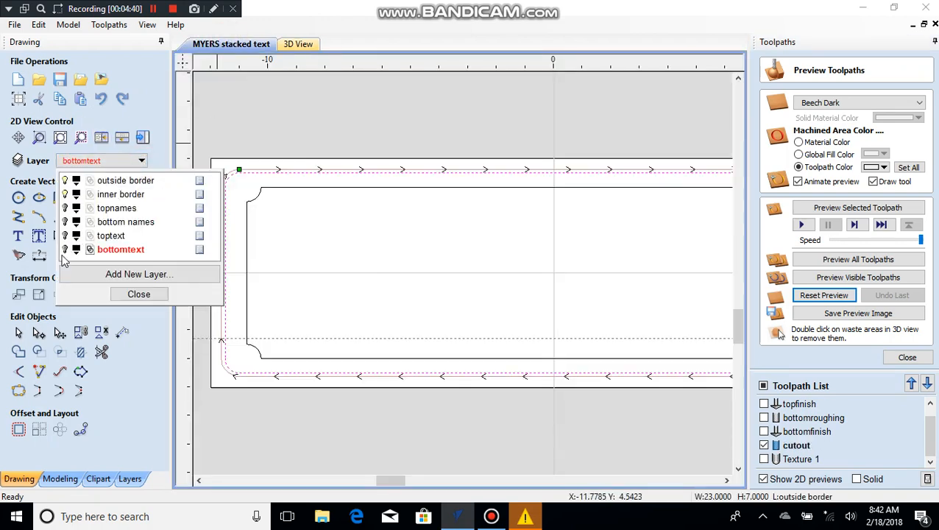
{"action": "left_click", "coordinate": [63, 252]}
{"action": "left_click", "coordinate": [65, 236]}
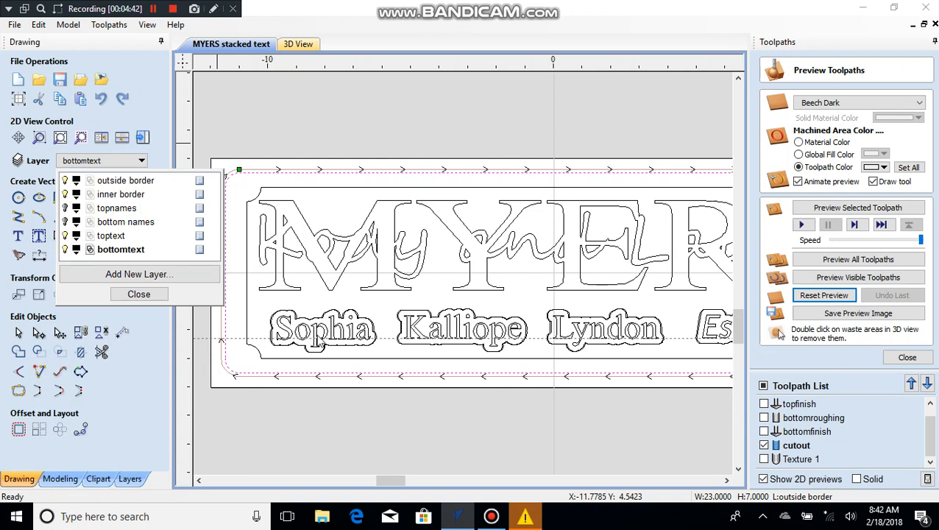
- Select the three first-name texts and the "Est. 2014" text together along the sign's lower row
{"action": "left_click", "coordinate": [324, 340]}
{"action": "left_click", "coordinate": [318, 338]}
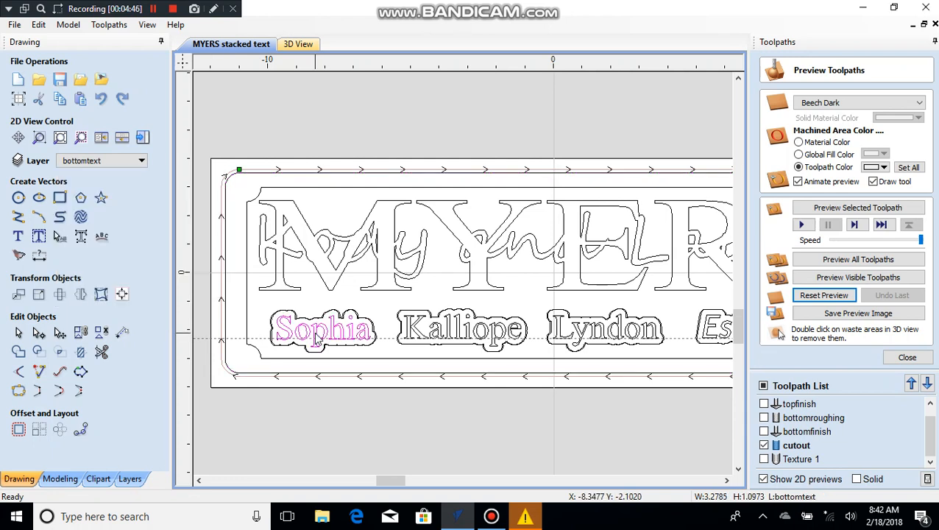
{"action": "left_click", "coordinate": [432, 328], "text": "shift"}
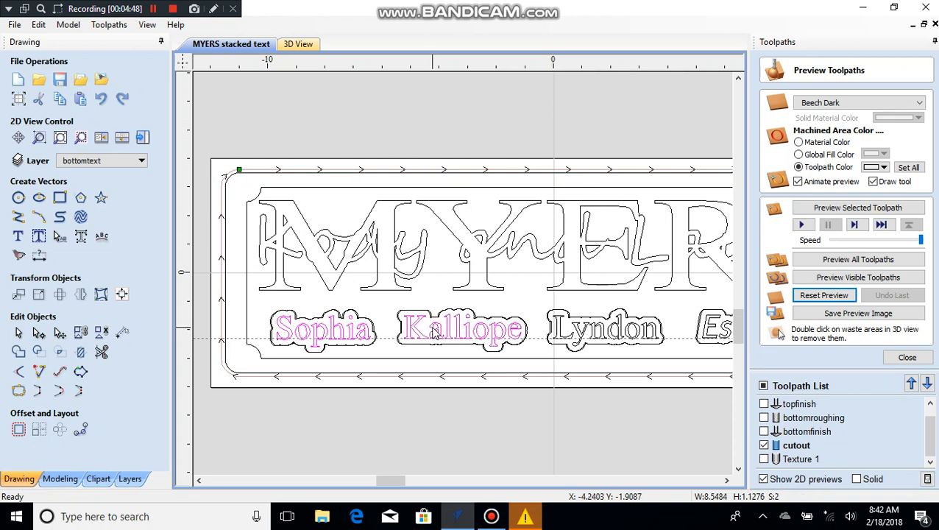
{"action": "left_click", "coordinate": [597, 331], "text": "shift"}
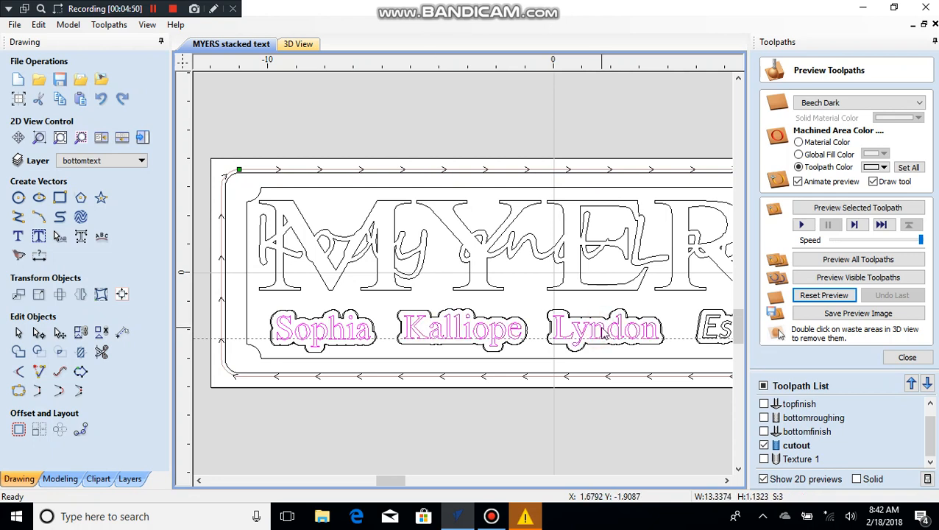
{"action": "left_click", "coordinate": [714, 334], "text": "shift"}
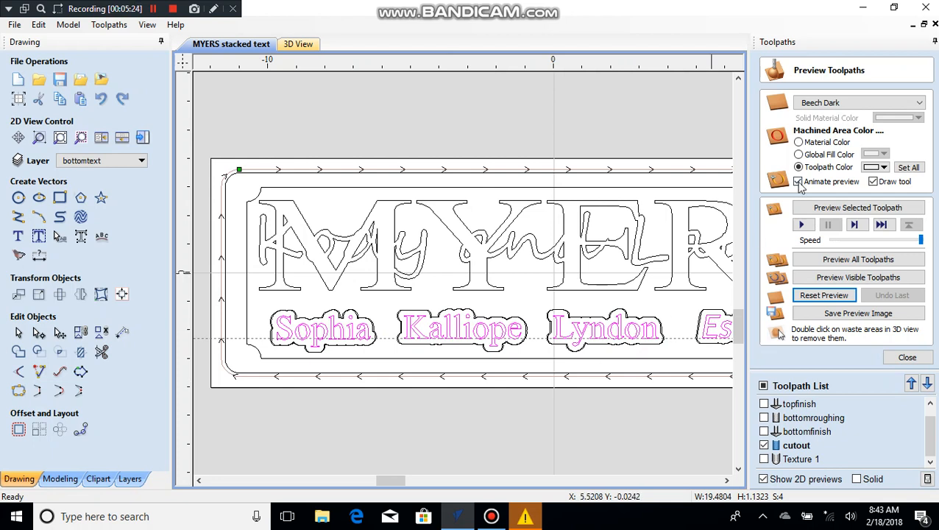
- Set up a V-Carve toolpath for the selected lower-row texts with a 0.1 inch flat depth and no flat area clearance tool
{"action": "left_click", "coordinate": [917, 359]}
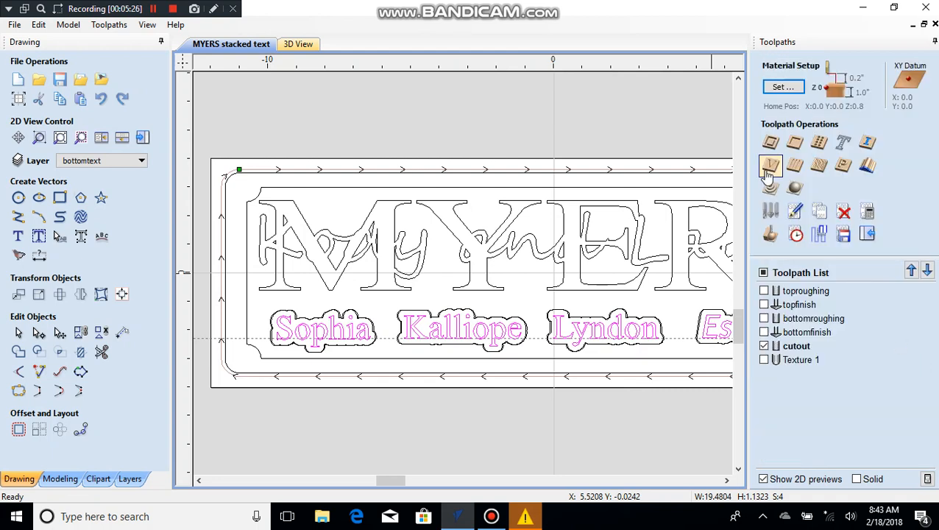
{"action": "left_click", "coordinate": [764, 168]}
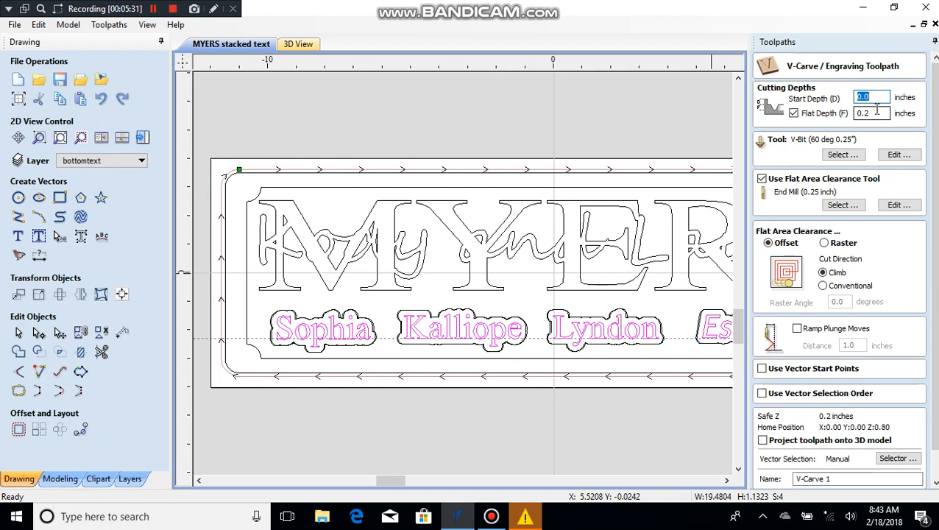
{"action": "left_click", "coordinate": [876, 112]}
{"action": "key", "text": "BackSpace"}
{"action": "type", "text": "1"}
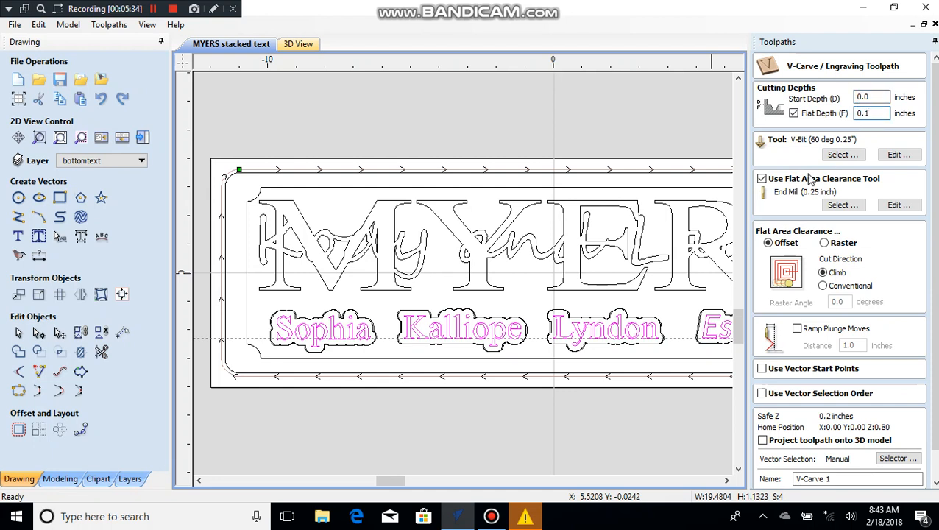
{"action": "left_click", "coordinate": [763, 179]}
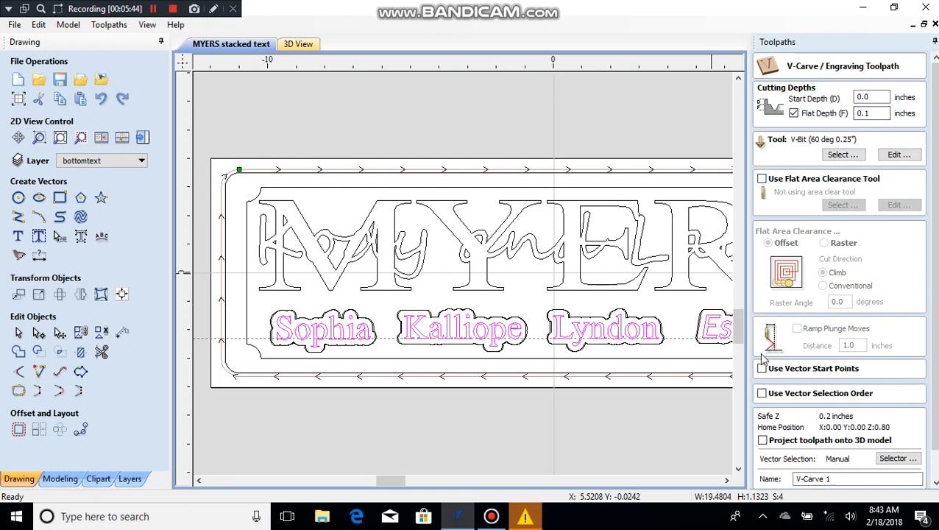
- Name the V-Carve toolpath "finalVcarve" and calculate it
{"action": "scroll", "coordinate": [936, 438], "scroll_direction": "down", "scroll_amount": 1}
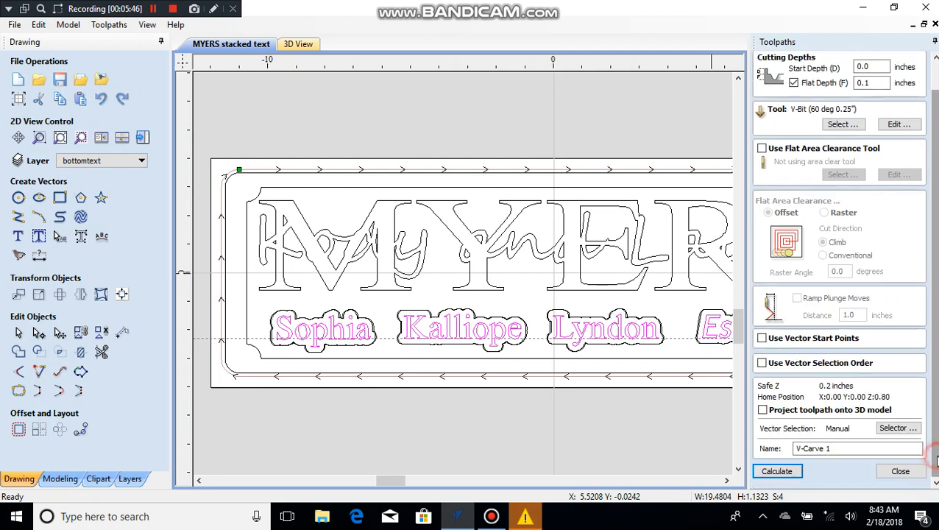
{"action": "left_click", "coordinate": [837, 449]}
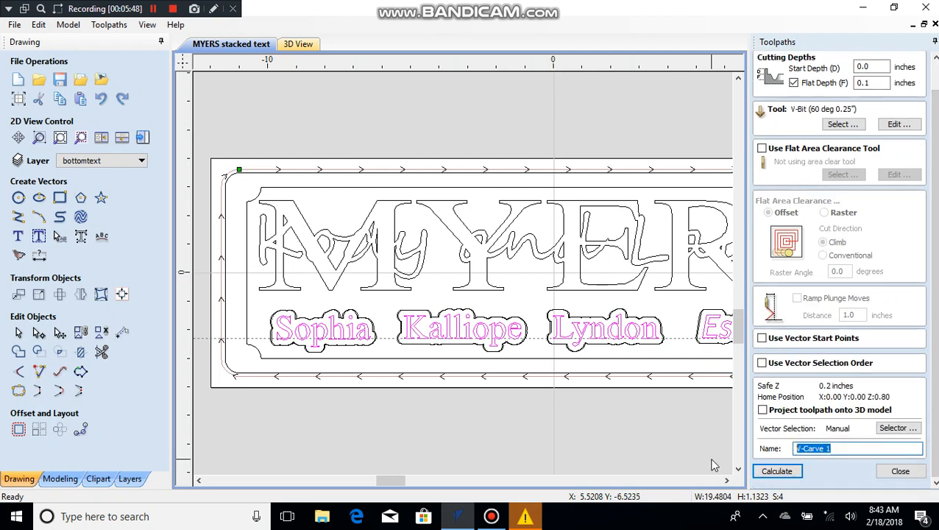
{"action": "type", "text": "finanl"}
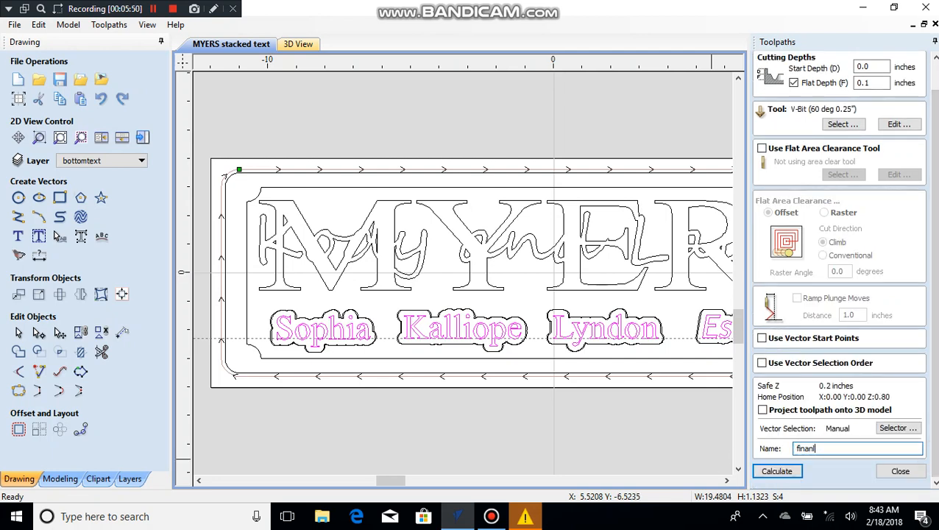
{"action": "key", "text": "BackSpace"}
{"action": "key", "text": "BackSpace"}
{"action": "key", "text": "BackSpace"}
{"action": "type", "text": "alVcarve"}
{"action": "left_click", "coordinate": [791, 473]}
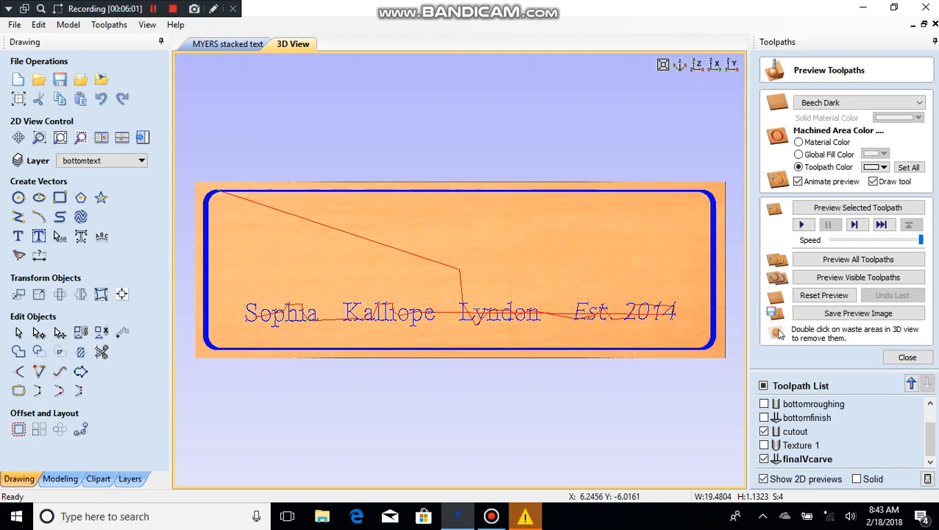
- Make every toolpath in the list visible and run the machining preview of all visible toolpaths on the board
{"action": "left_click", "coordinate": [764, 458]}
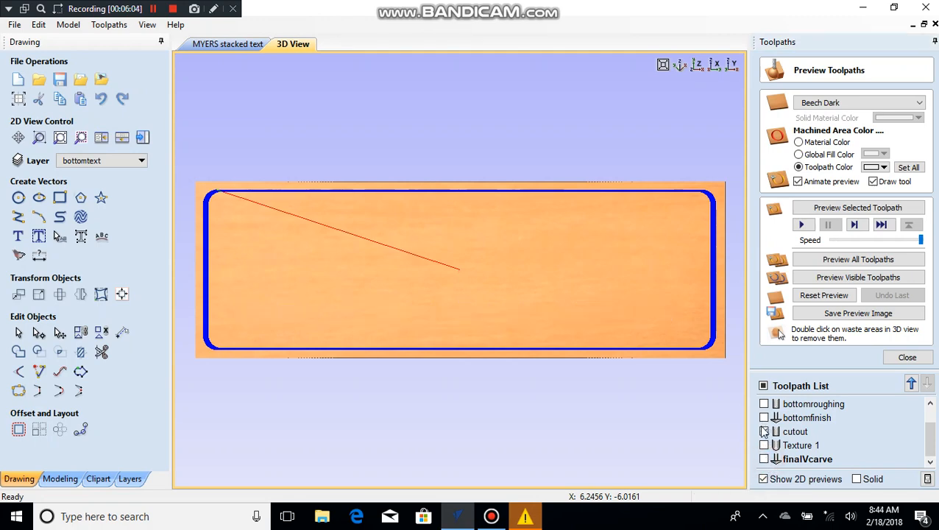
{"action": "left_click", "coordinate": [765, 431]}
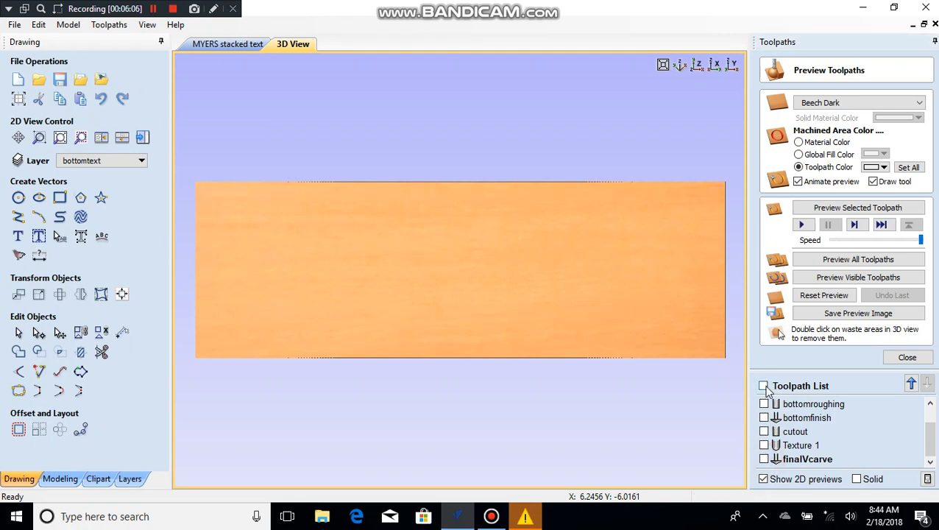
{"action": "left_click", "coordinate": [764, 387]}
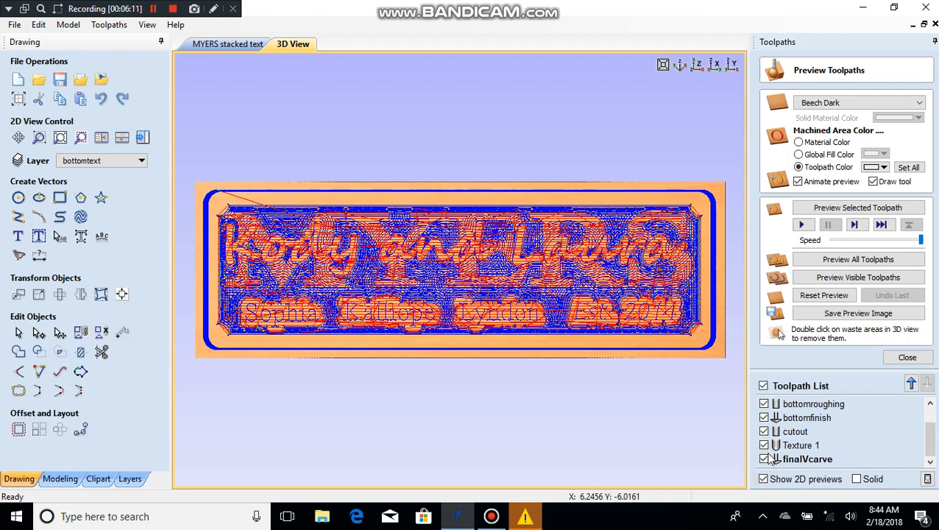
{"action": "left_click", "coordinate": [765, 459]}
{"action": "left_click", "coordinate": [765, 459]}
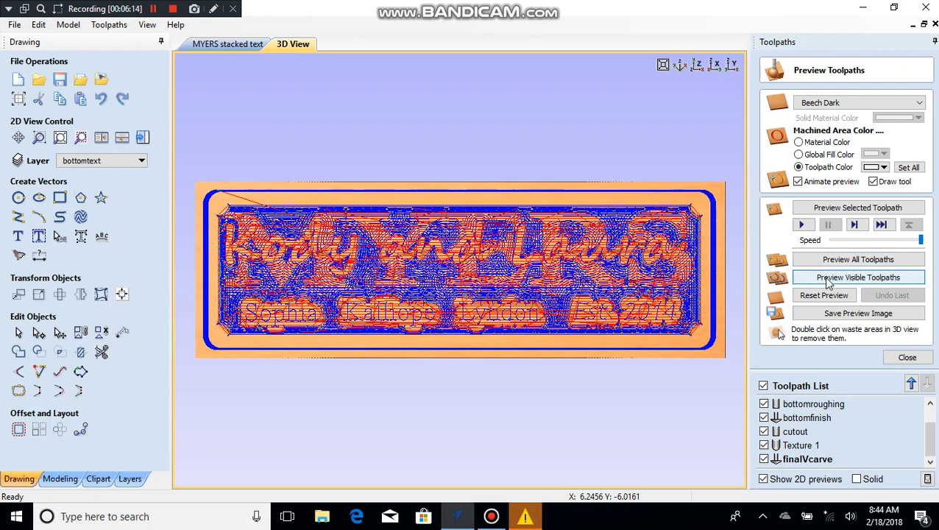
{"action": "left_click", "coordinate": [863, 279]}
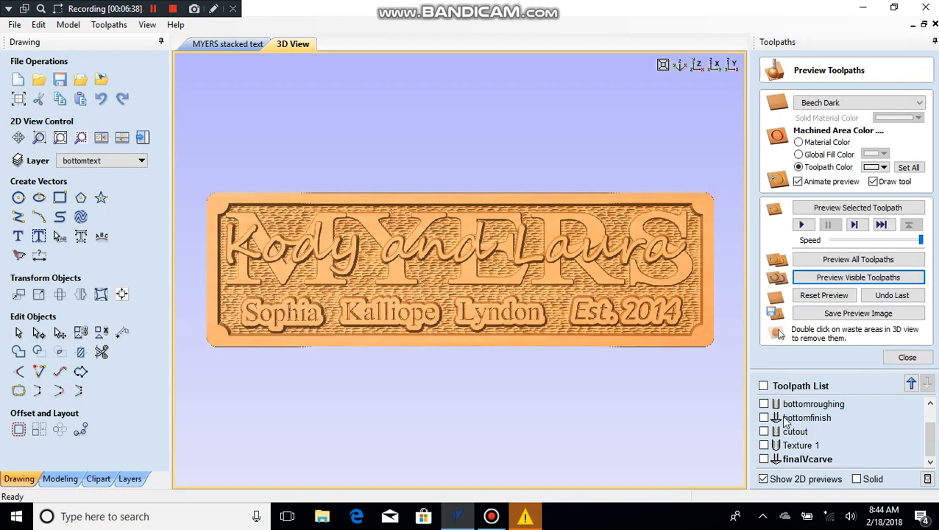
- Preview the finalVcarve toolpath by itself on the machined sign and close the toolpath preview
{"action": "left_click", "coordinate": [764, 459]}
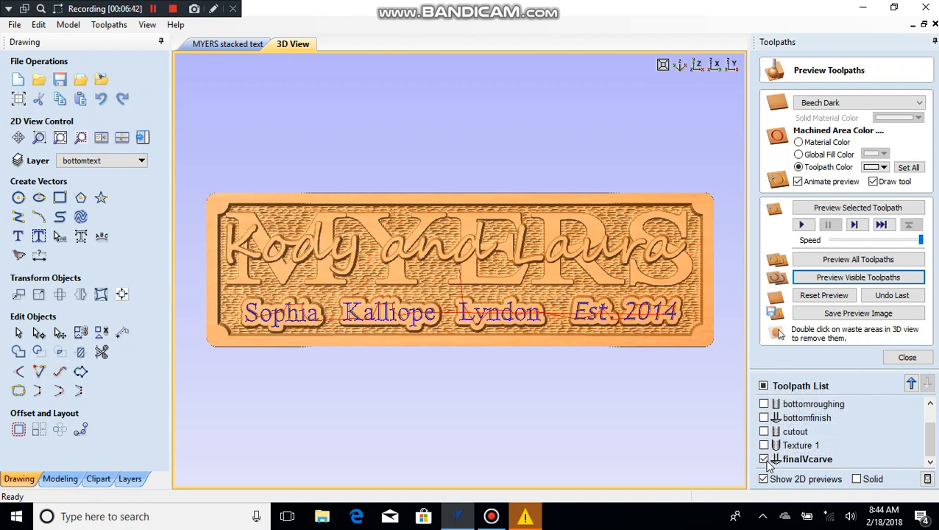
{"action": "left_click", "coordinate": [837, 284]}
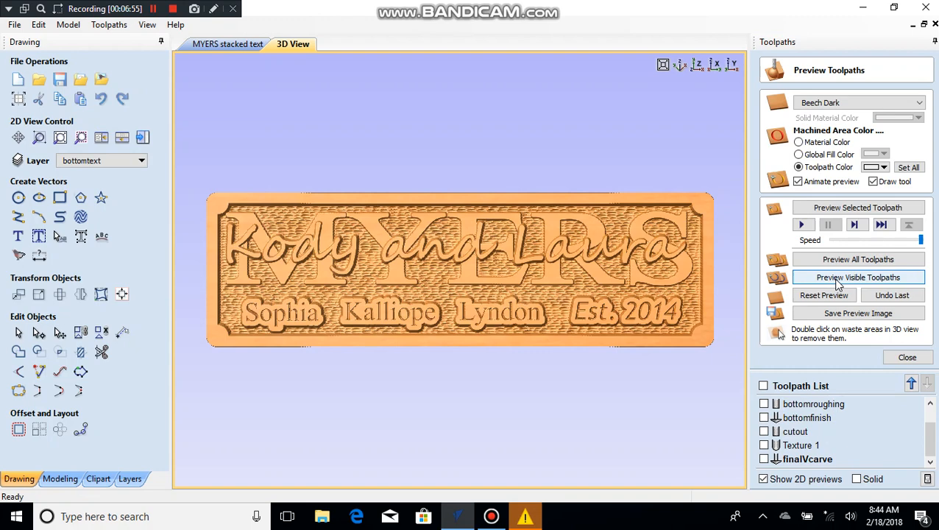
{"action": "left_click", "coordinate": [929, 360]}
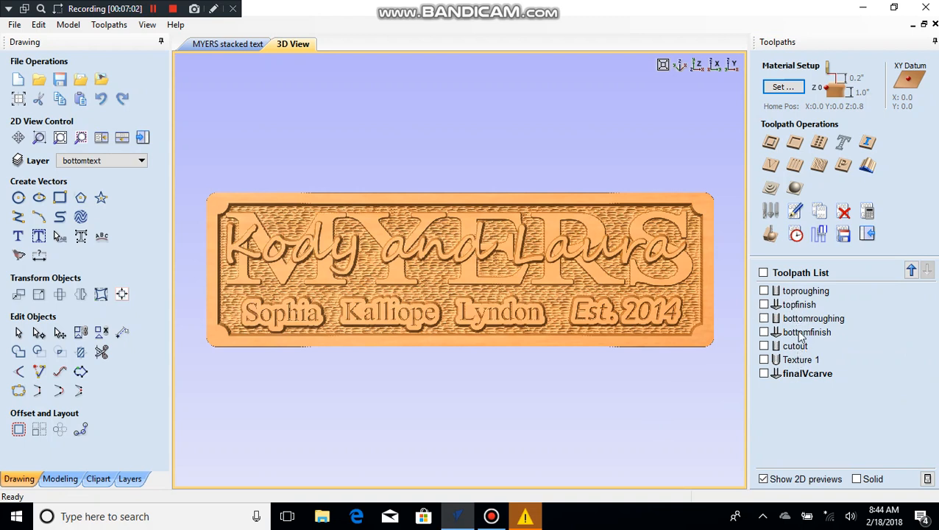
{"action": "mouse_move", "coordinate": [800, 357]}
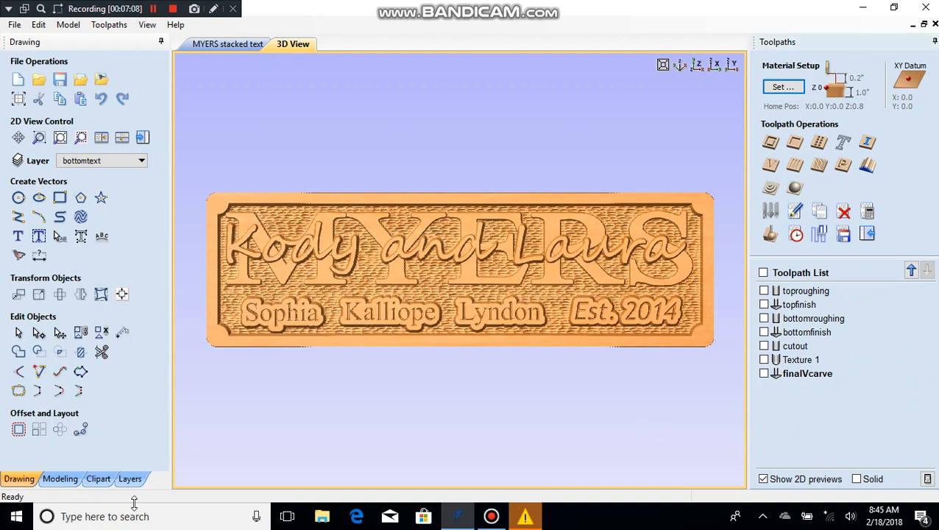
{"action": "left_click", "coordinate": [276, 423]}
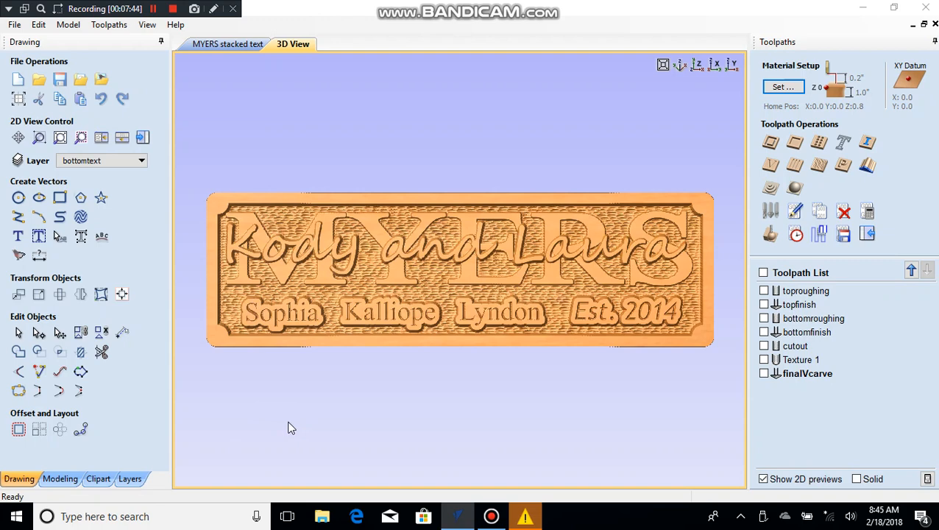
- In File Explorer, create a folder on the USB drive named with the sign's family surname, and close the drive window
{"action": "left_click", "coordinate": [322, 516]}
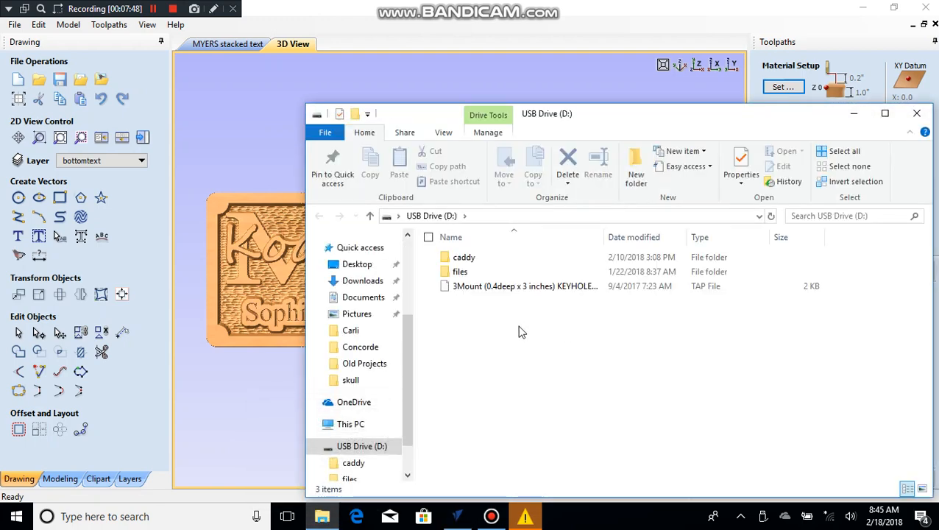
{"action": "right_click", "coordinate": [491, 326]}
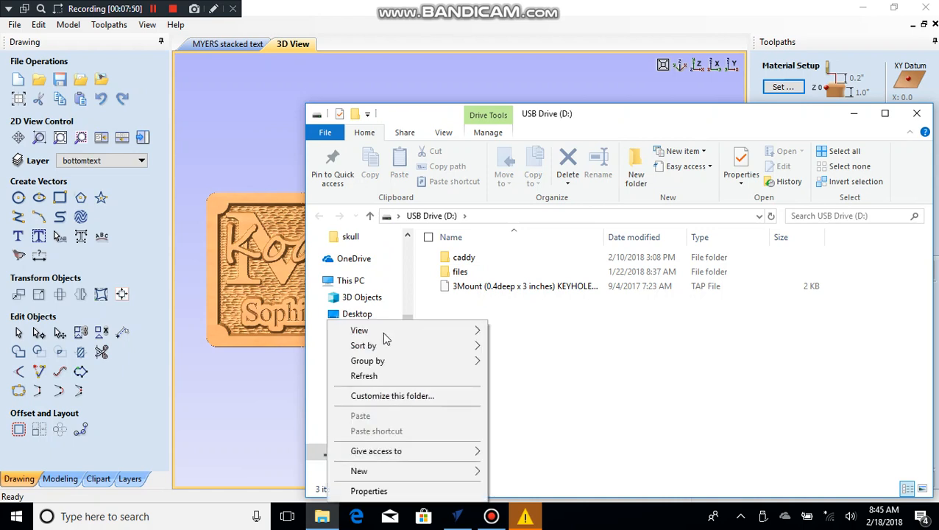
{"action": "left_click", "coordinate": [366, 472]}
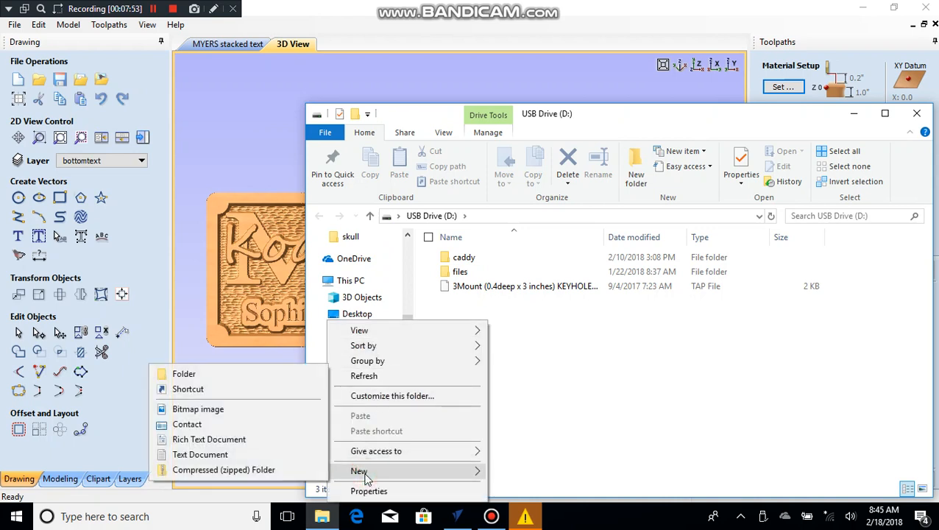
{"action": "left_click", "coordinate": [224, 374]}
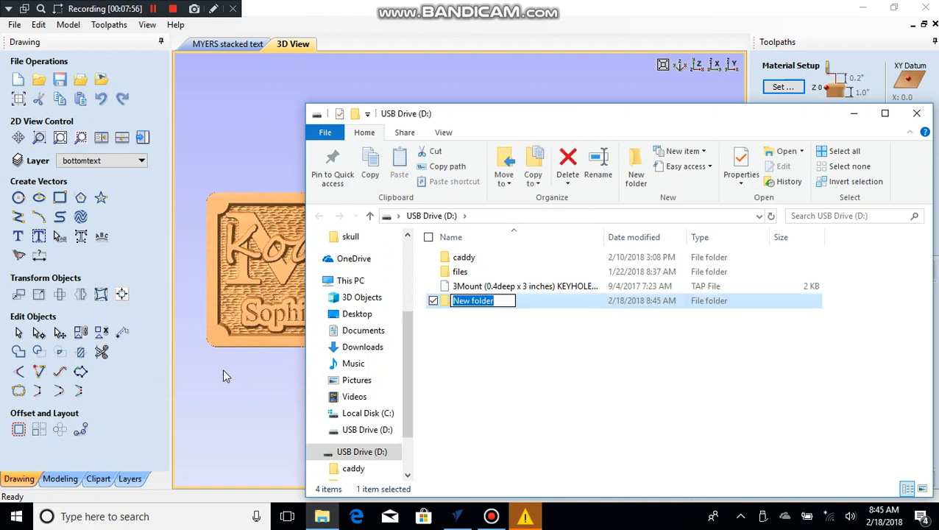
{"action": "type", "text": "Myers"}
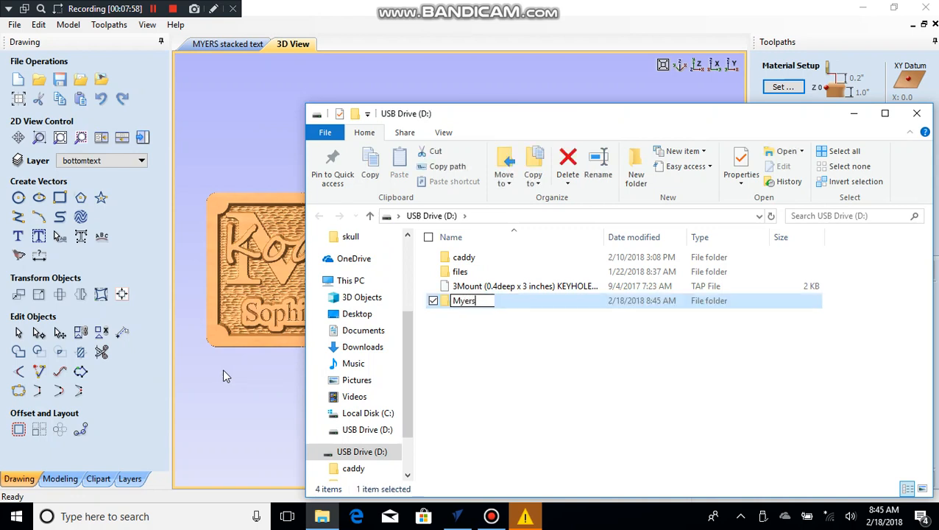
{"action": "left_click", "coordinate": [529, 410]}
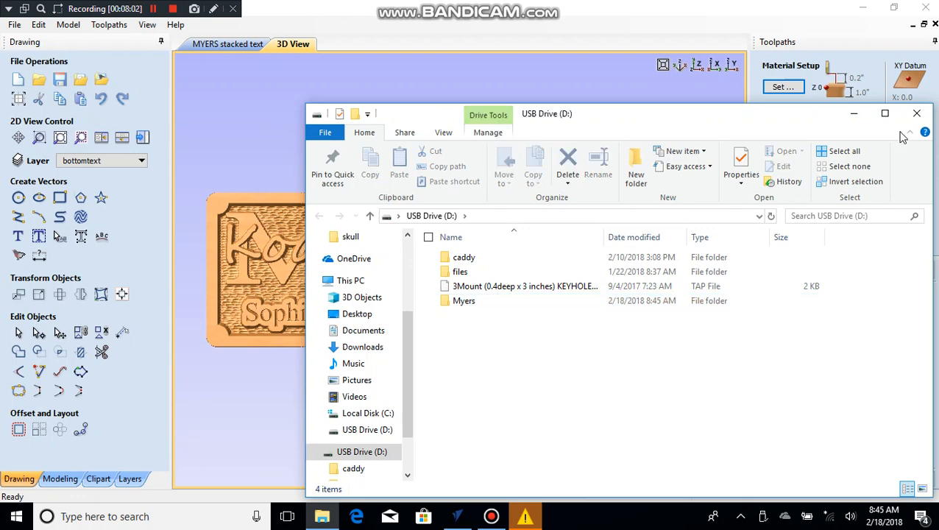
{"action": "left_click", "coordinate": [917, 114]}
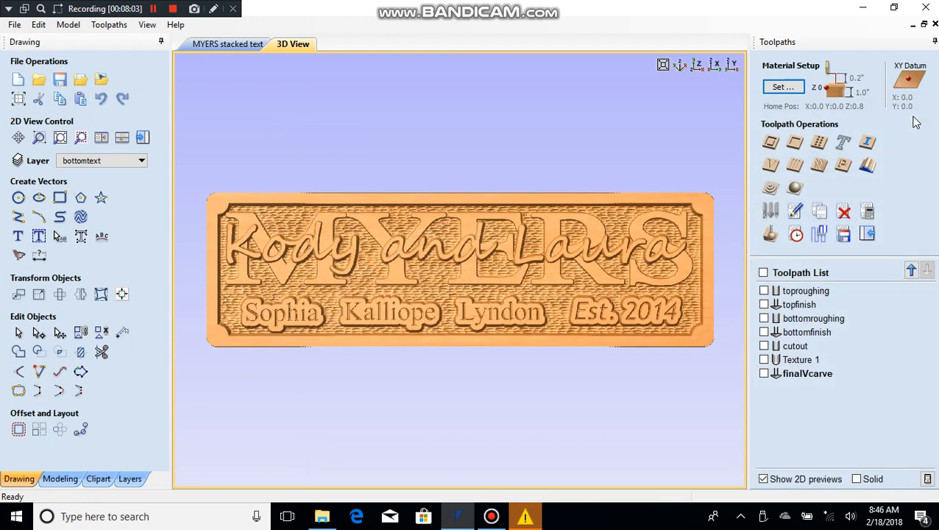
- Prepare the toproughing toolpath for saving with the CNCShark-USB 3D Contour (inch) (*.tap) post processor
{"action": "left_click", "coordinate": [843, 236]}
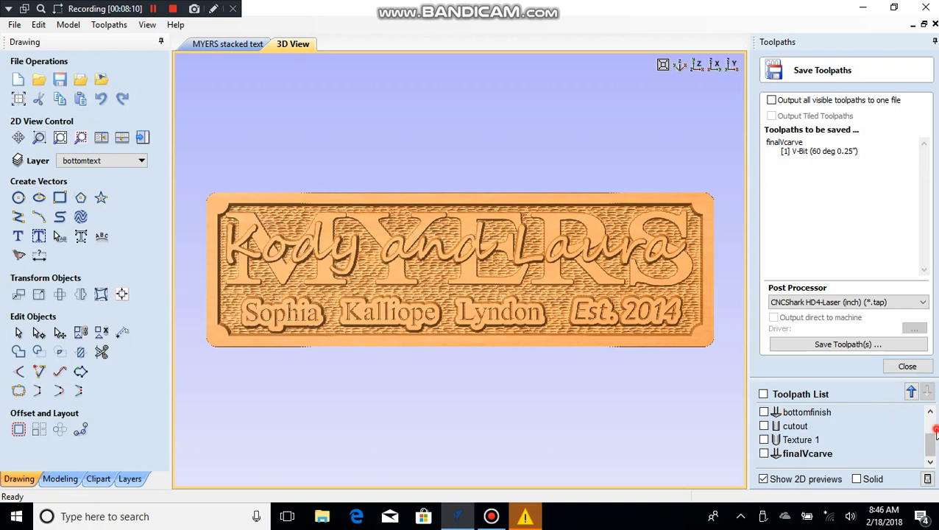
{"action": "scroll", "coordinate": [933, 430], "scroll_direction": "up", "scroll_amount": 1}
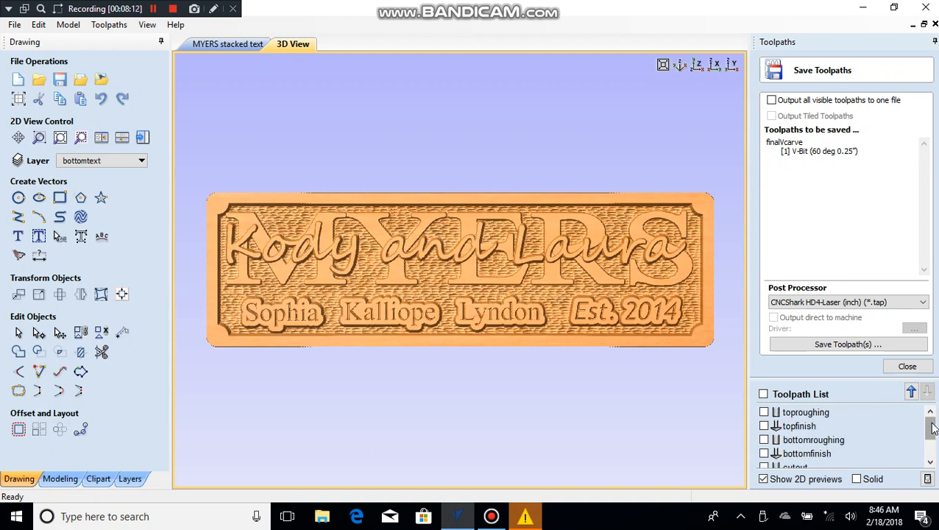
{"action": "left_click", "coordinate": [813, 413]}
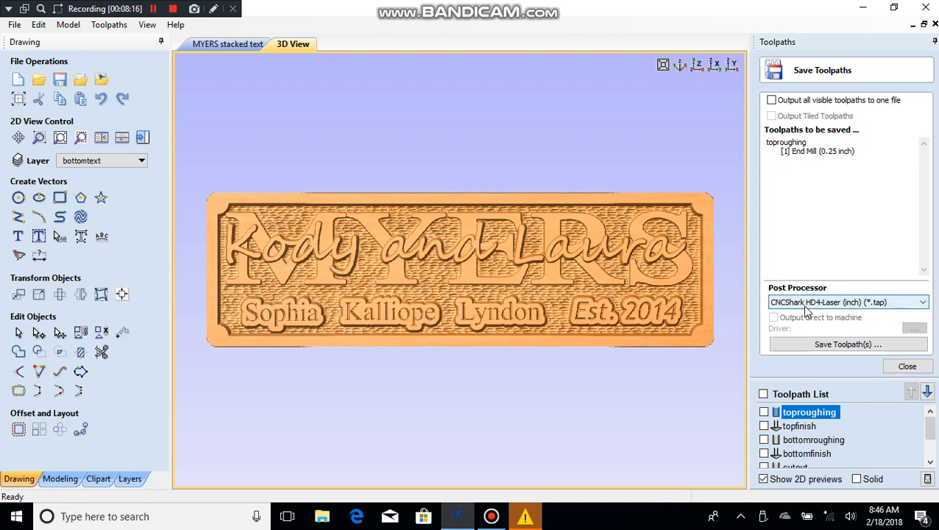
{"action": "left_click", "coordinate": [924, 303]}
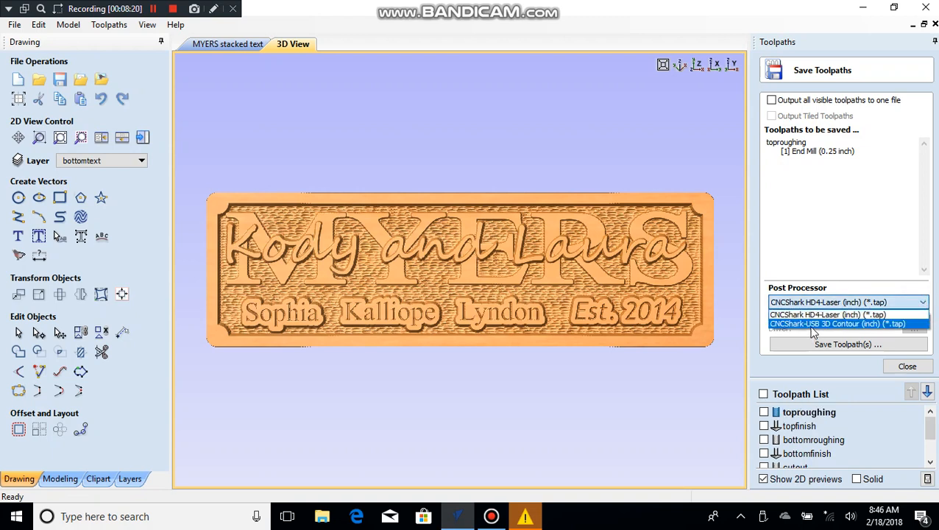
{"action": "left_click", "coordinate": [813, 325]}
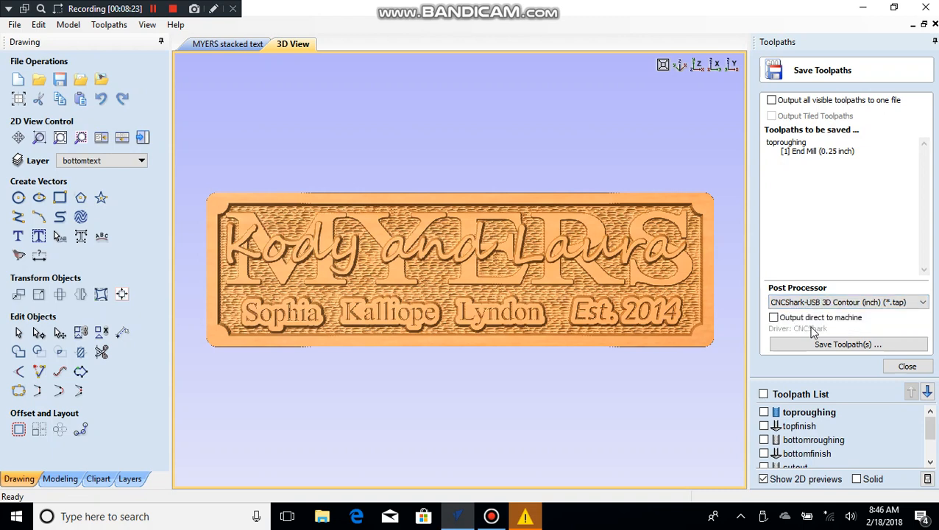
- Save the toproughing toolpath as toproughing.tap in the family-surname folder on USB Drive (D:)
{"action": "left_click", "coordinate": [857, 345]}
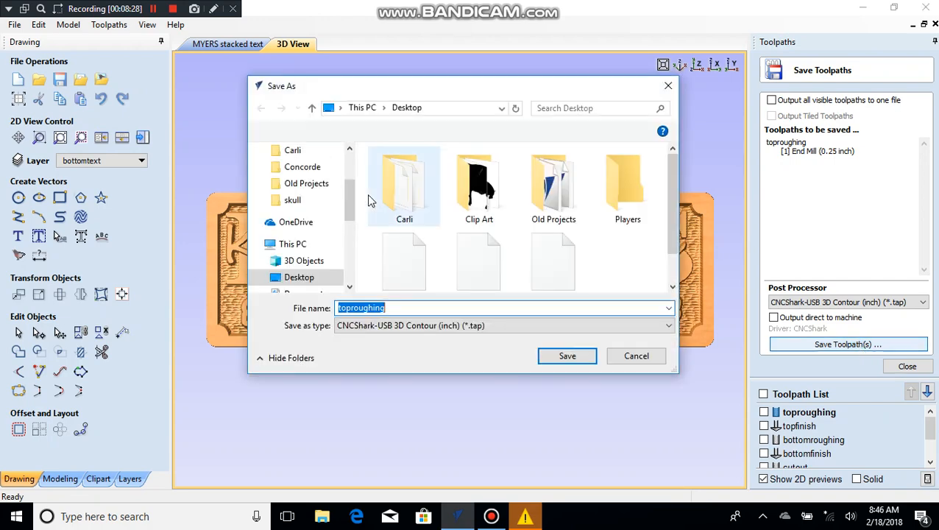
{"action": "left_click", "coordinate": [350, 261]}
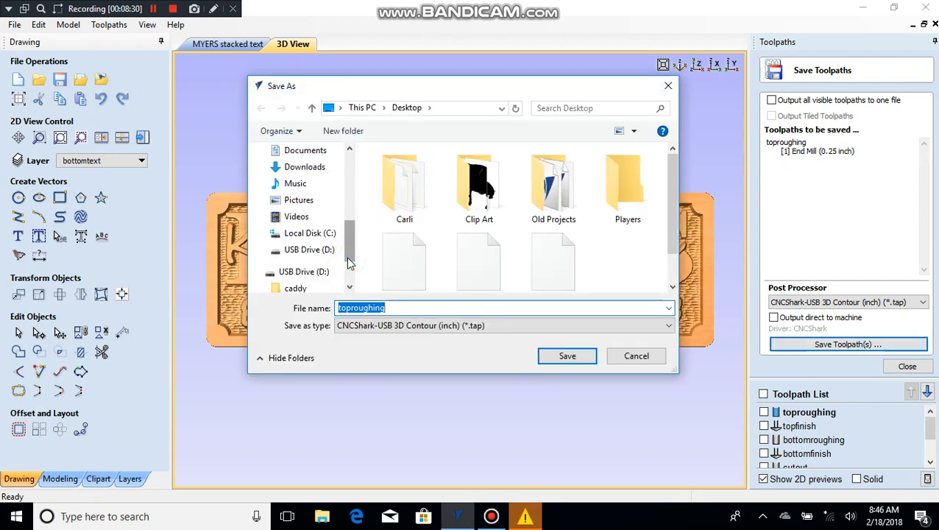
{"action": "left_click", "coordinate": [317, 251]}
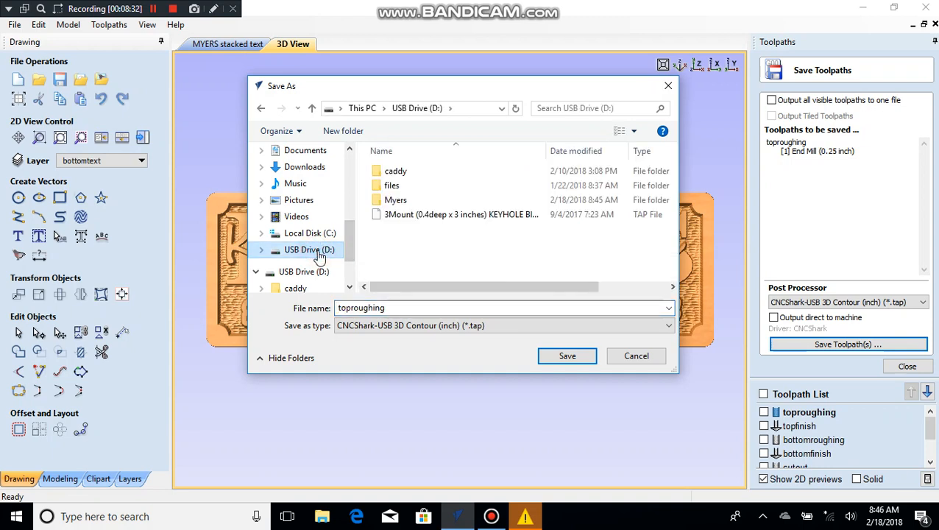
{"action": "left_click", "coordinate": [396, 201]}
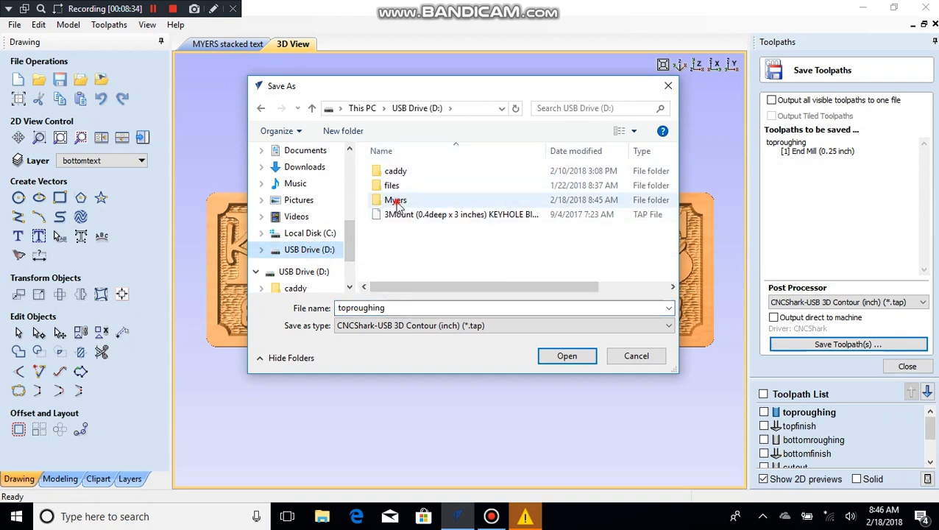
{"action": "double_click", "coordinate": [395, 201]}
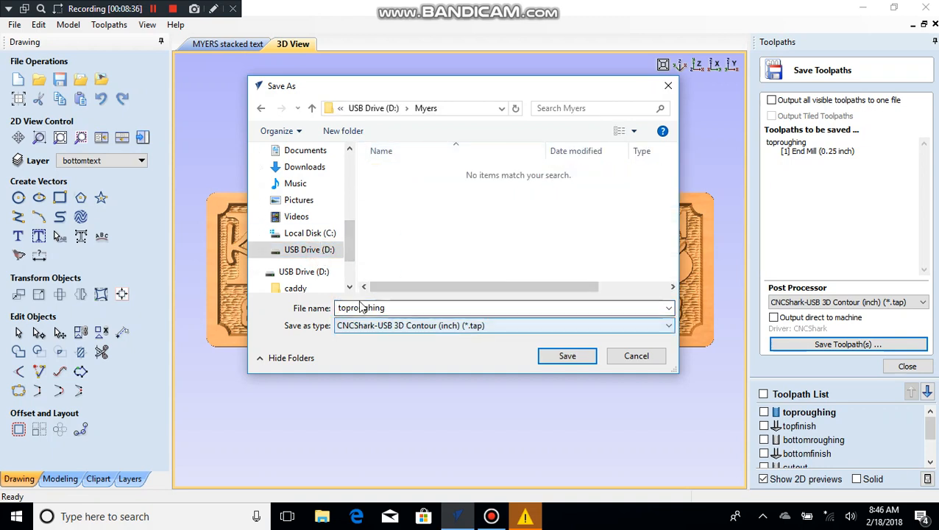
{"action": "left_click", "coordinate": [570, 357]}
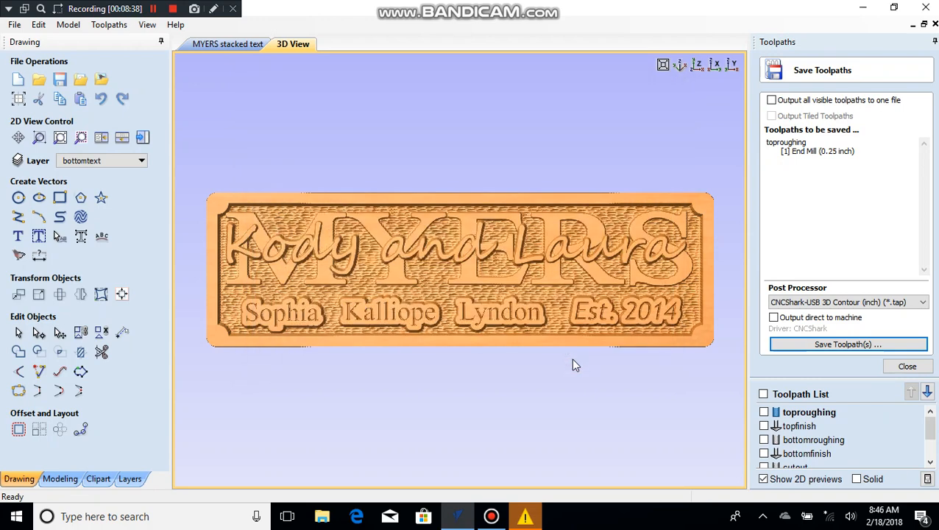
- Save the topfinish and bottomroughing toolpaths as separate .tap files under their own names in the same USB folder
{"action": "left_click", "coordinate": [804, 427]}
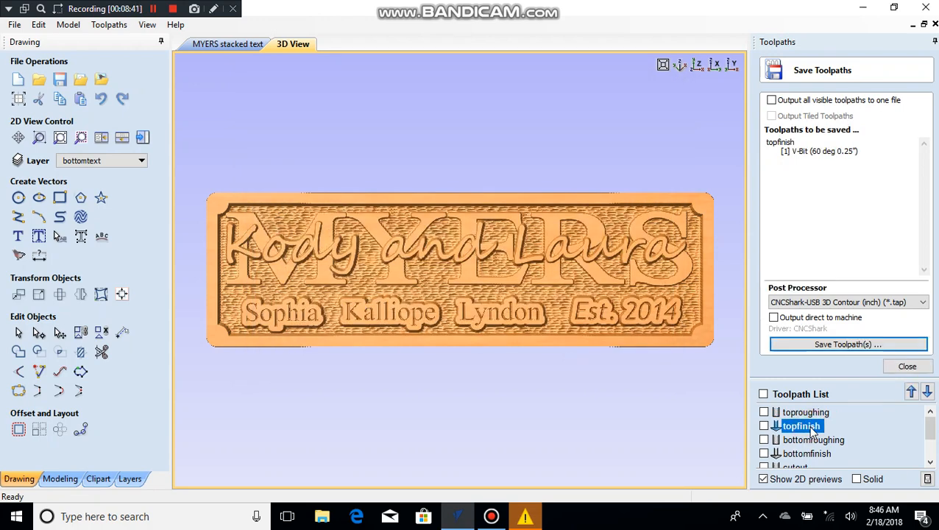
{"action": "left_click", "coordinate": [848, 346]}
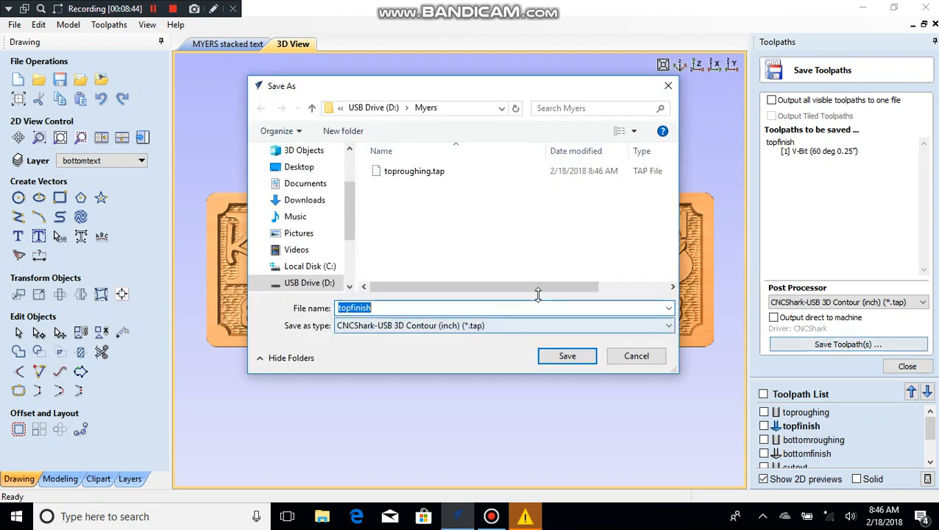
{"action": "left_click", "coordinate": [567, 355]}
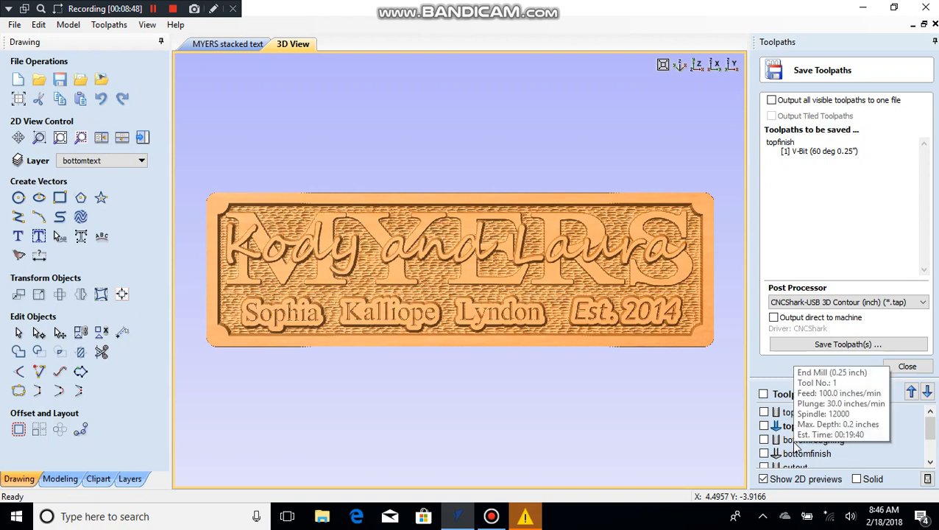
{"action": "left_click", "coordinate": [794, 442]}
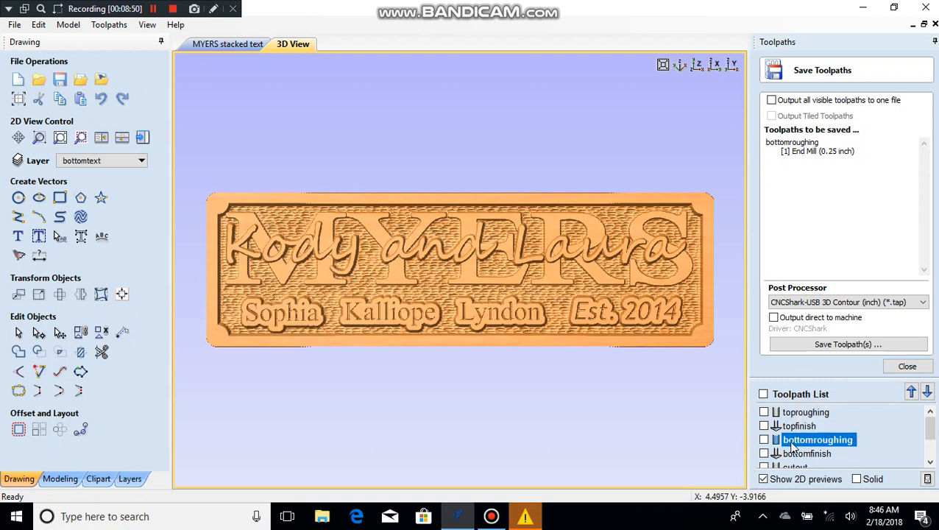
{"action": "left_click", "coordinate": [844, 346]}
{"action": "left_click", "coordinate": [572, 356]}
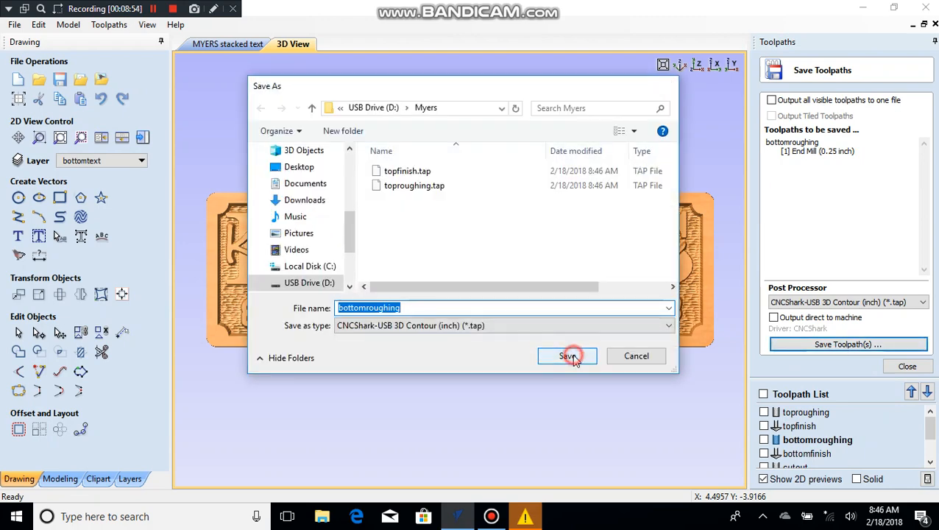
- Save the bottomfinish and cutout toolpaths as separate .tap files under their own names in the same USB folder
{"action": "left_click", "coordinate": [805, 454]}
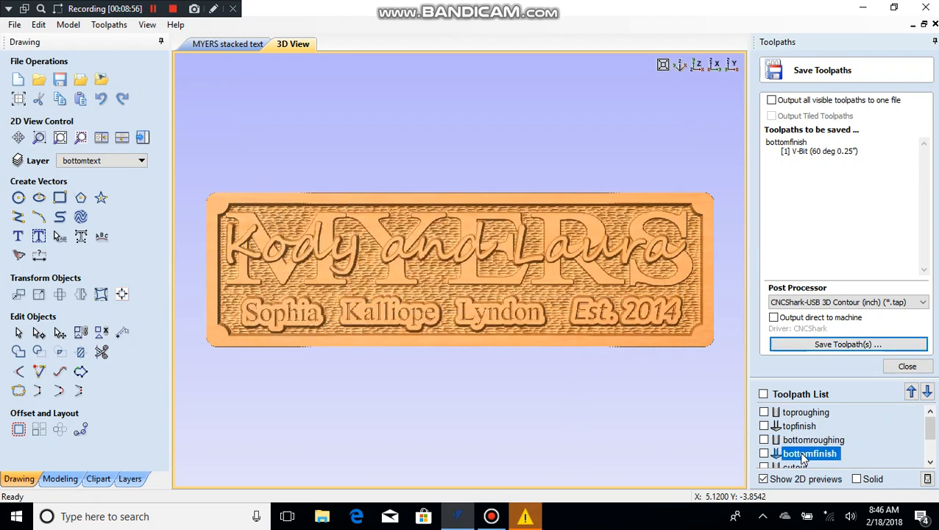
{"action": "left_click", "coordinate": [858, 348]}
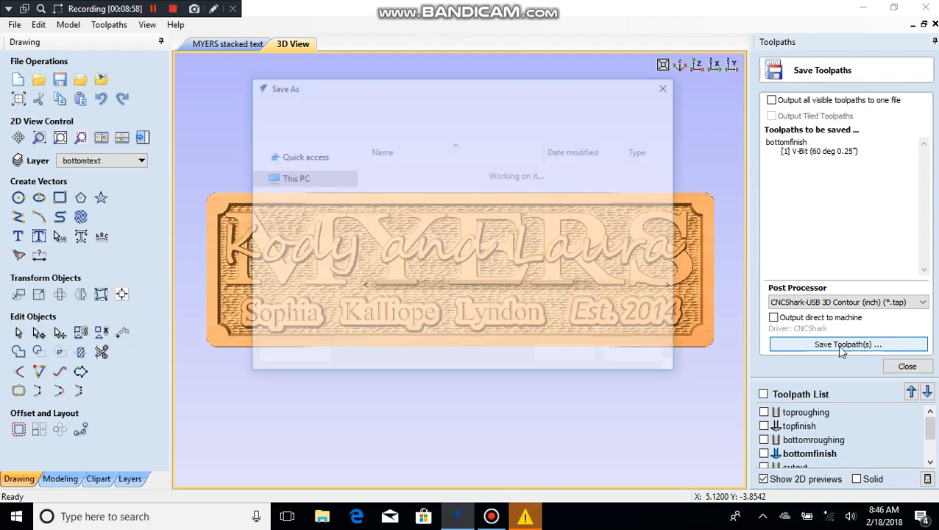
{"action": "left_click", "coordinate": [557, 357]}
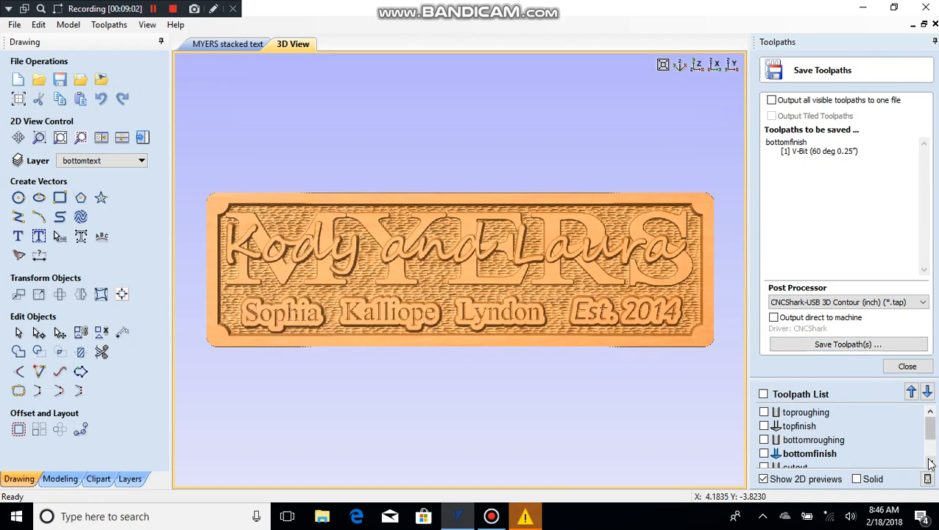
{"action": "left_click", "coordinate": [930, 462]}
{"action": "left_click", "coordinate": [930, 462]}
{"action": "left_click", "coordinate": [930, 461]}
{"action": "left_click", "coordinate": [793, 428]}
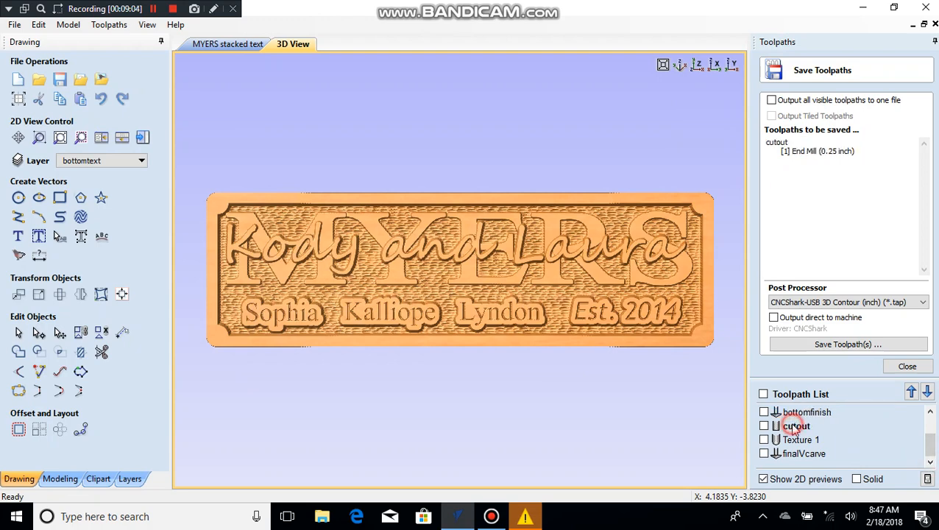
{"action": "left_click", "coordinate": [843, 344]}
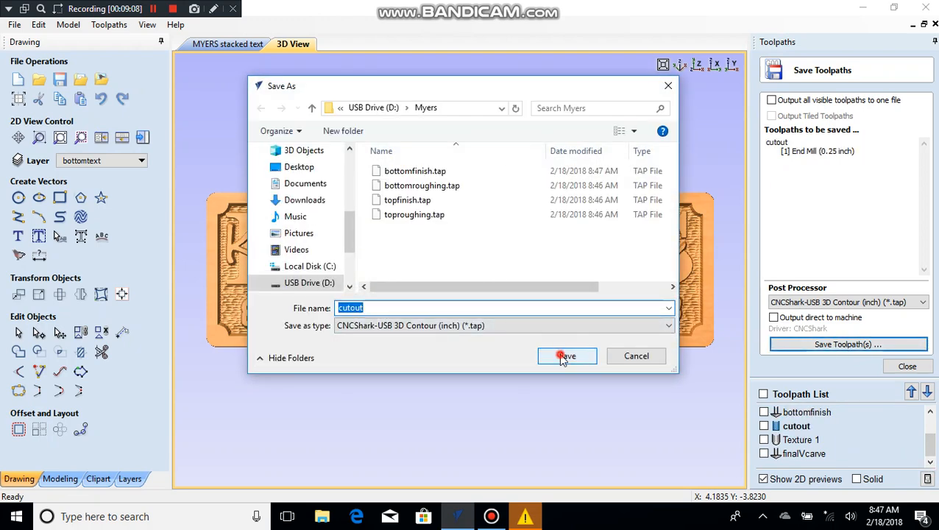
{"action": "left_click", "coordinate": [565, 356]}
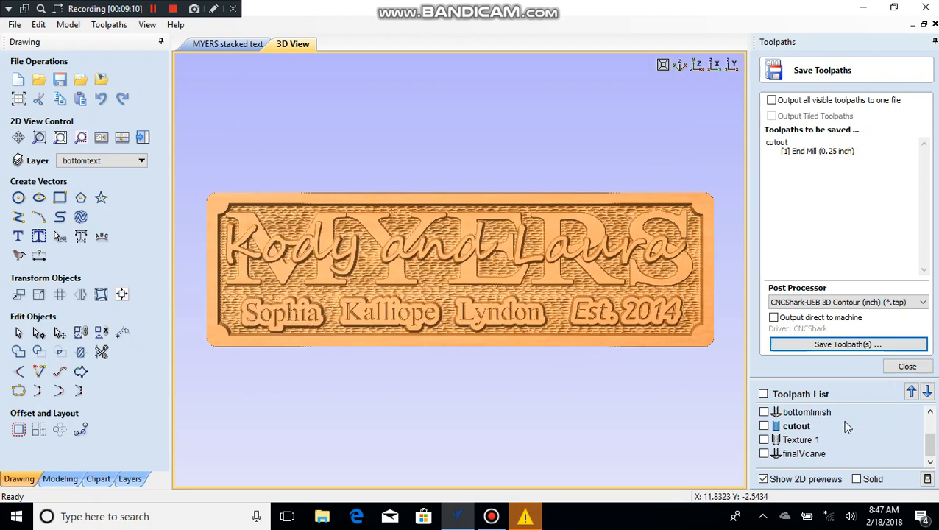
- Save the Texture 1 and finalVcarve toolpaths as separate .tap files in the USB folder and finish saving toolpaths
{"action": "left_click", "coordinate": [809, 442]}
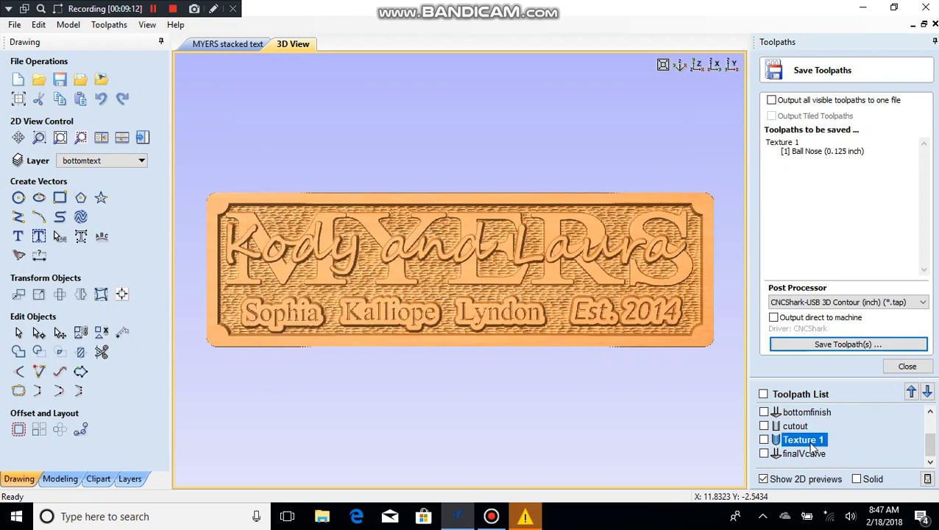
{"action": "left_click", "coordinate": [847, 345]}
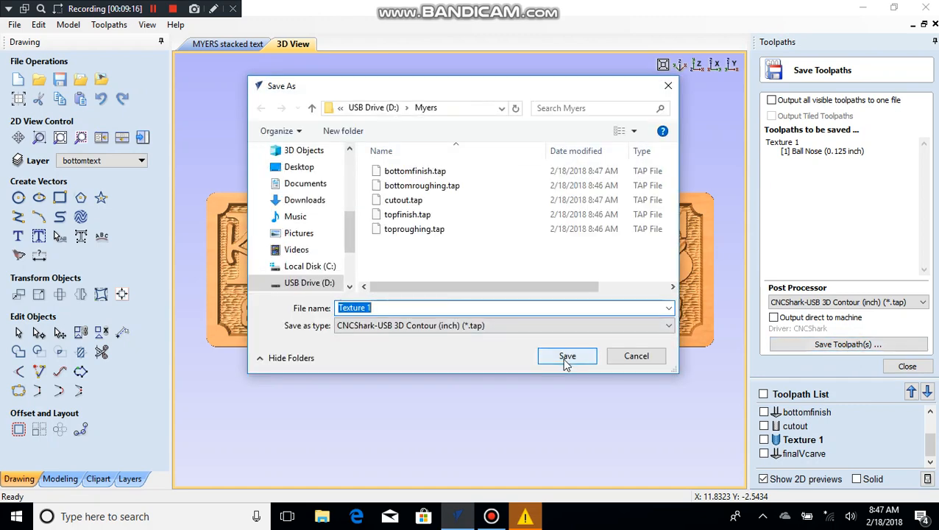
{"action": "left_click", "coordinate": [566, 357]}
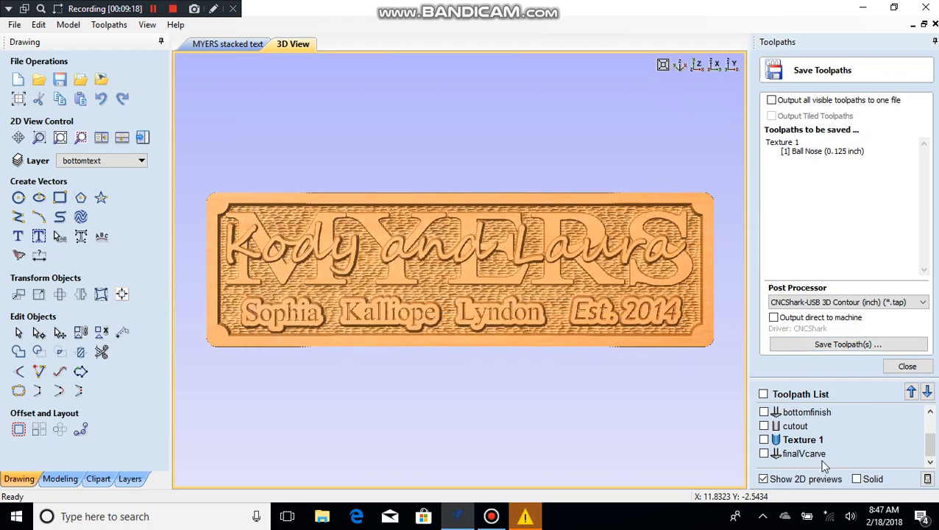
{"action": "left_click", "coordinate": [802, 455]}
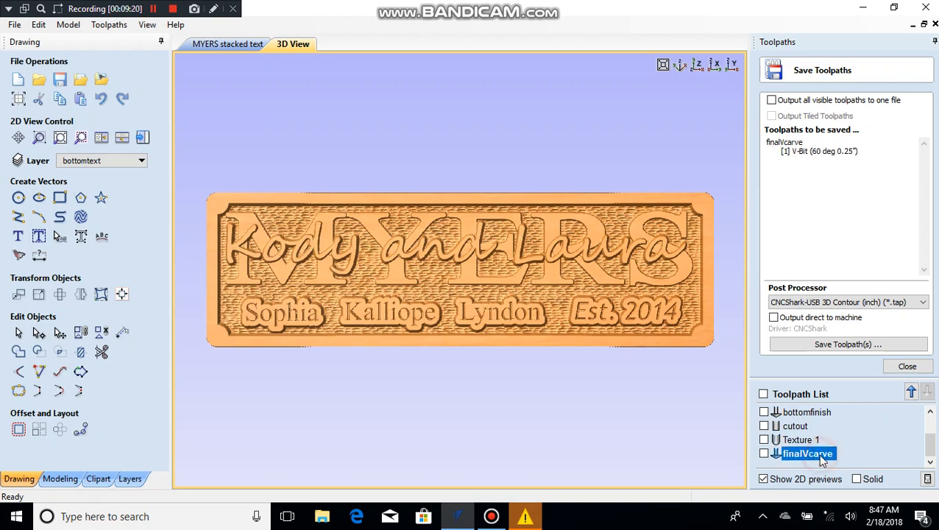
{"action": "left_click", "coordinate": [854, 350]}
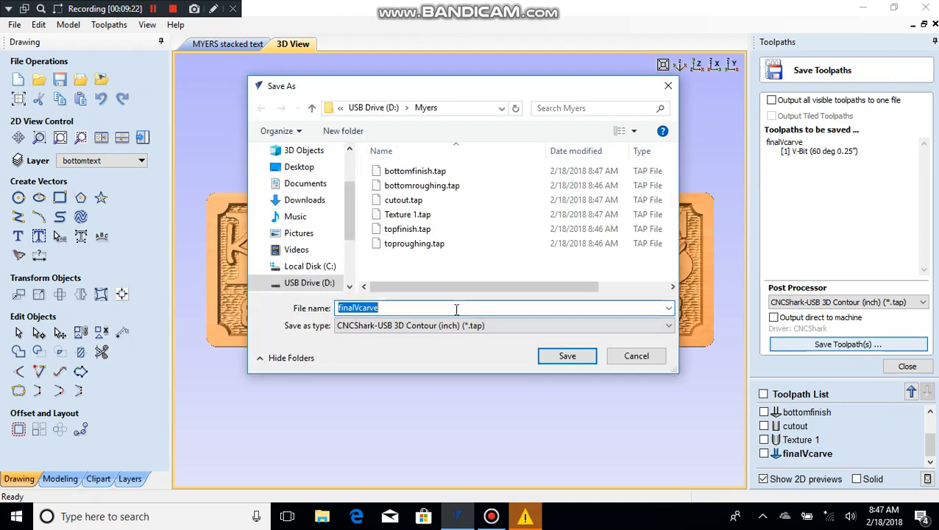
{"action": "left_click", "coordinate": [557, 356]}
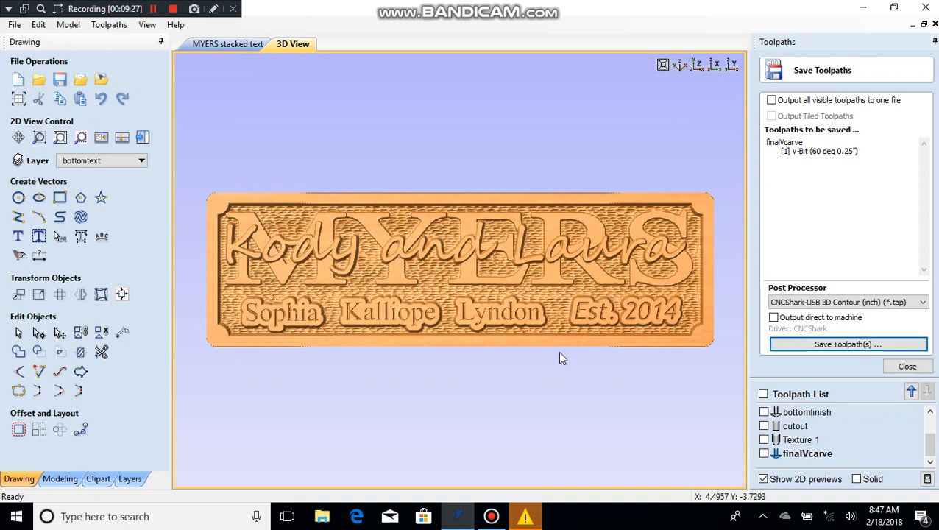
{"action": "left_click", "coordinate": [901, 367]}
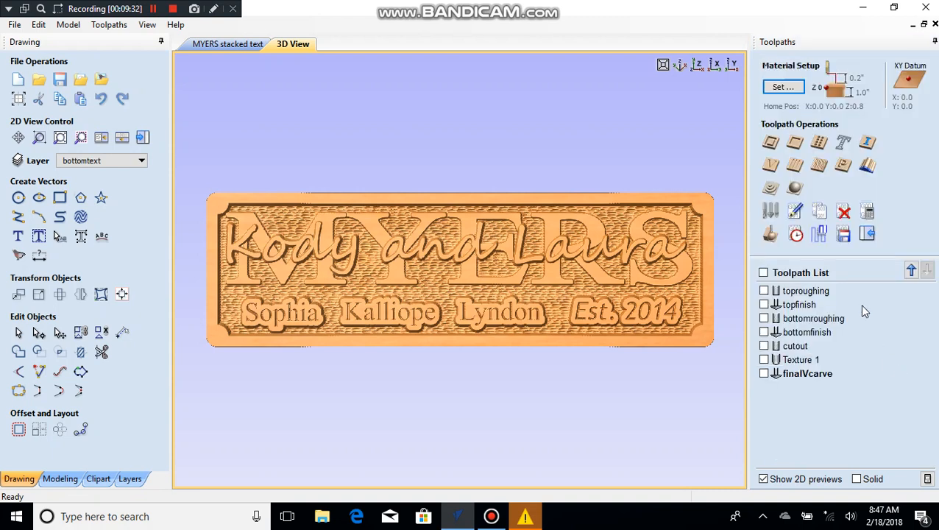
- Open the toolpaths summary and examine the total machining time and the time estimate of each toolpath
{"action": "left_click", "coordinate": [796, 235]}
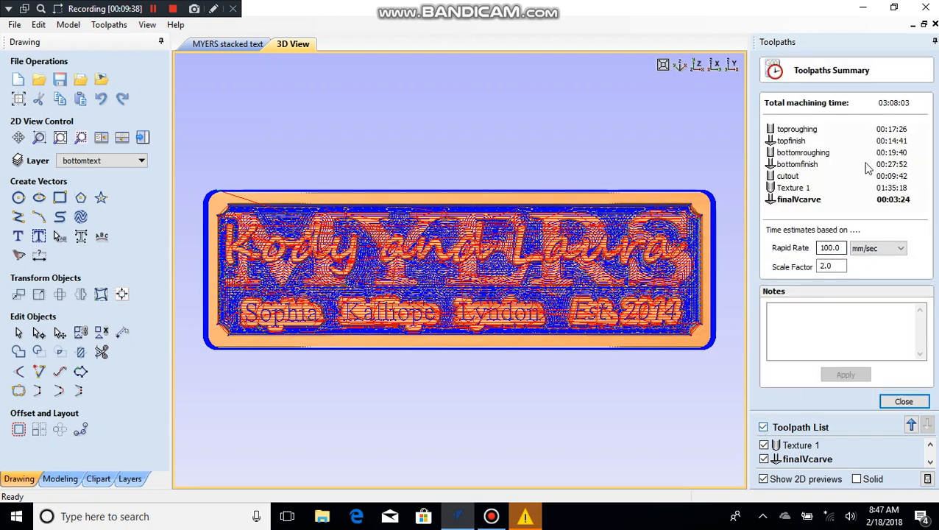
{"action": "left_click", "coordinate": [899, 104]}
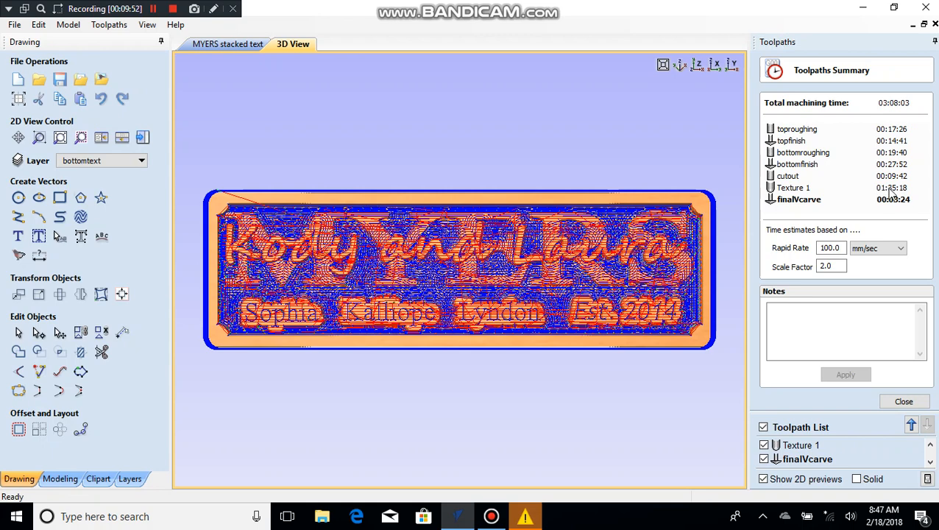
{"action": "left_click", "coordinate": [883, 130]}
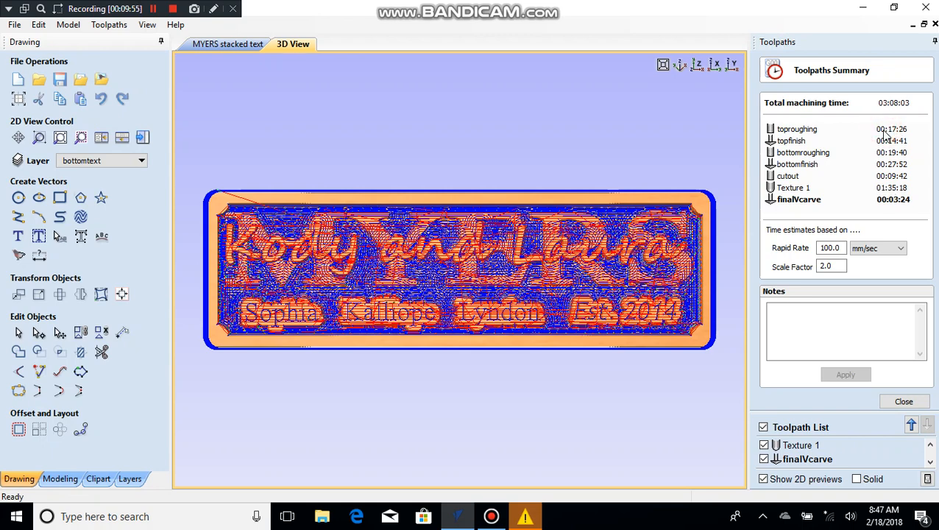